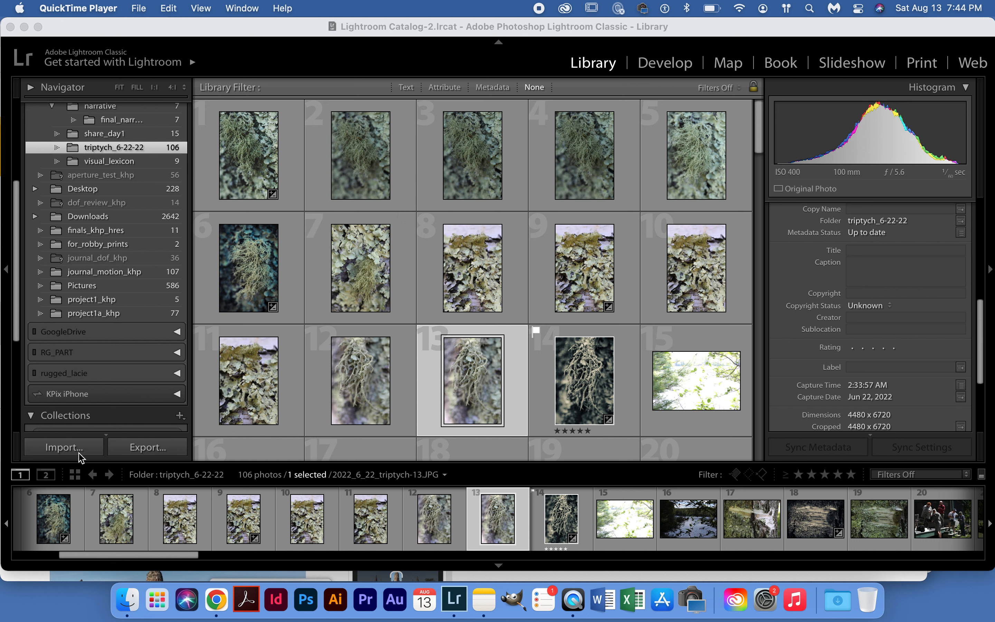
- Open the photo and video import window, allow access to the network volume, and choose the EOS_DIGITAL card as the source
click(153, 32)
click(144, 10)
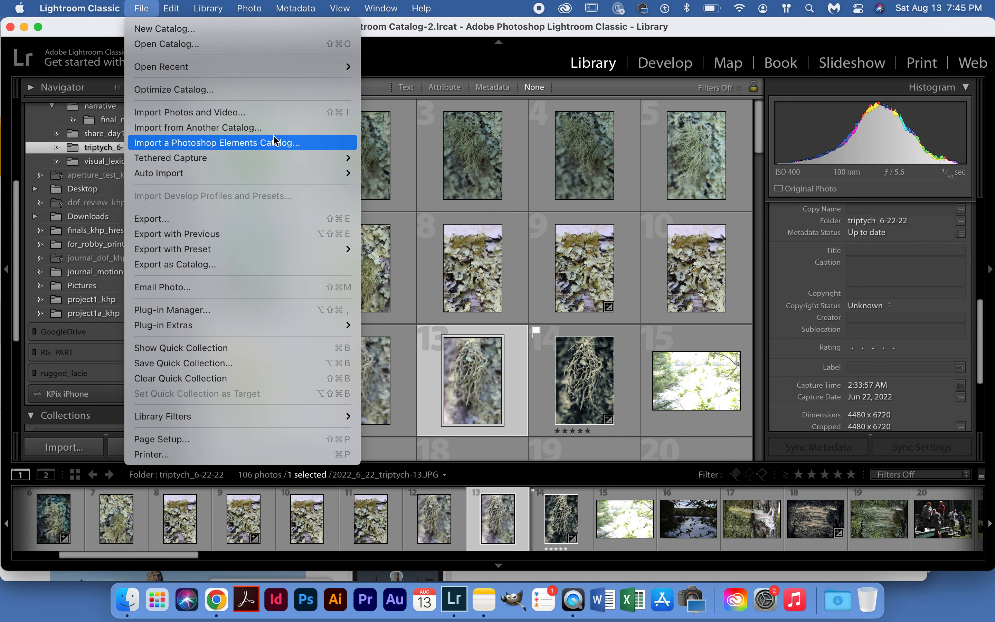
click(276, 120)
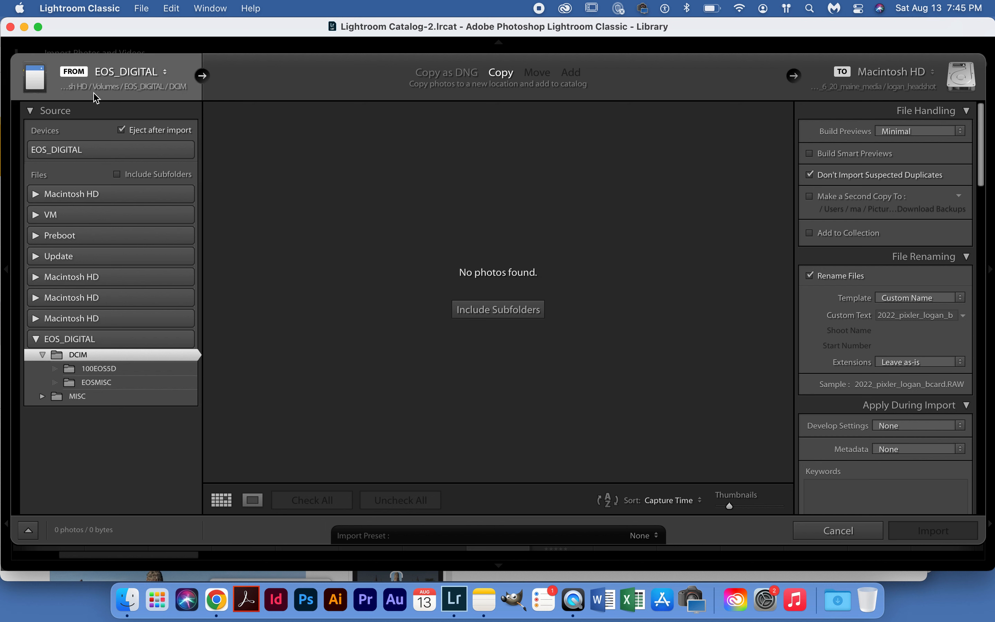
click(37, 301)
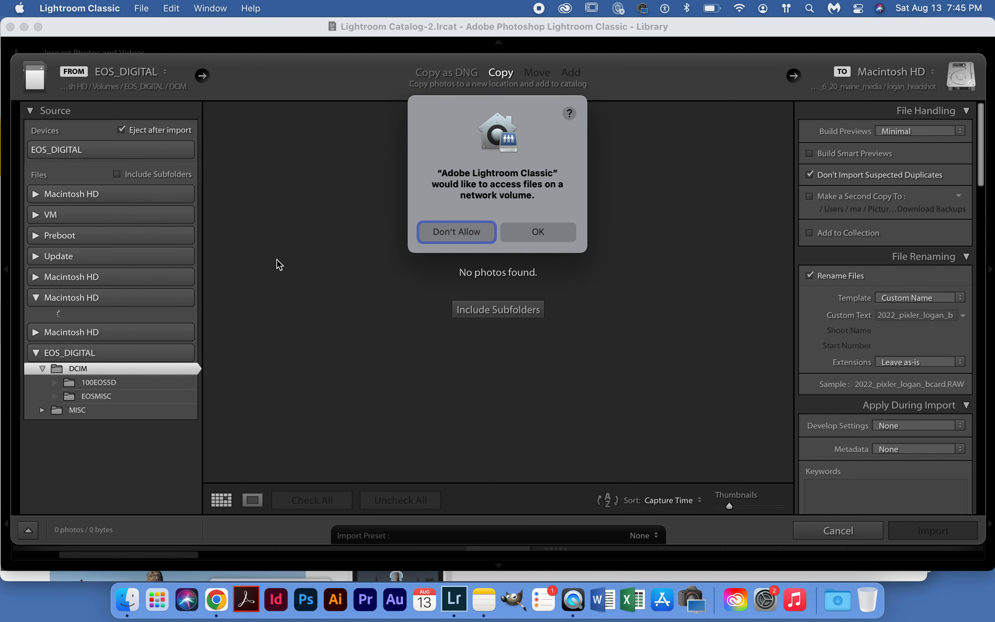
click(554, 233)
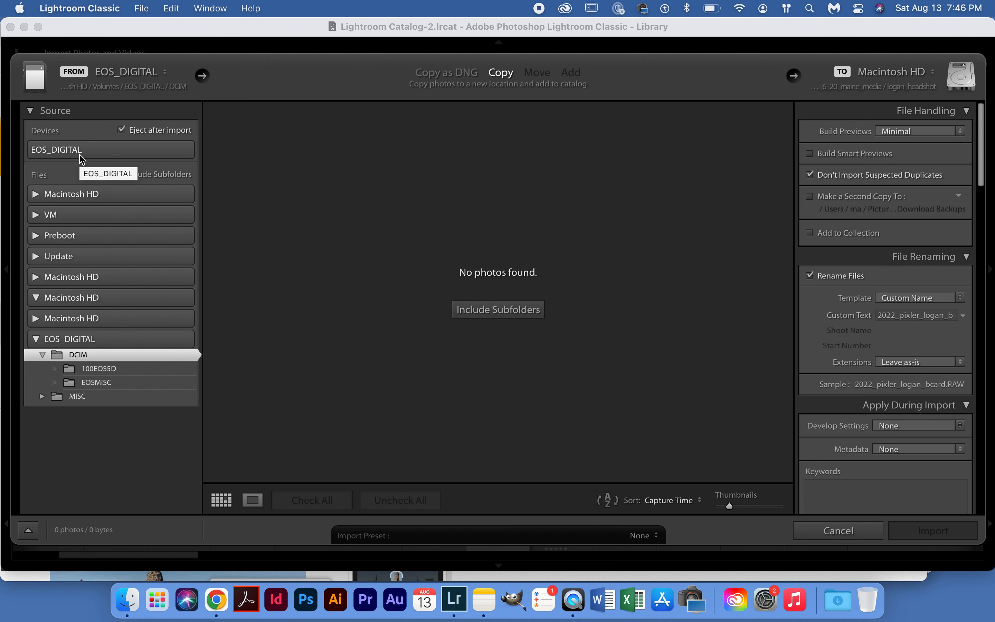
click(82, 157)
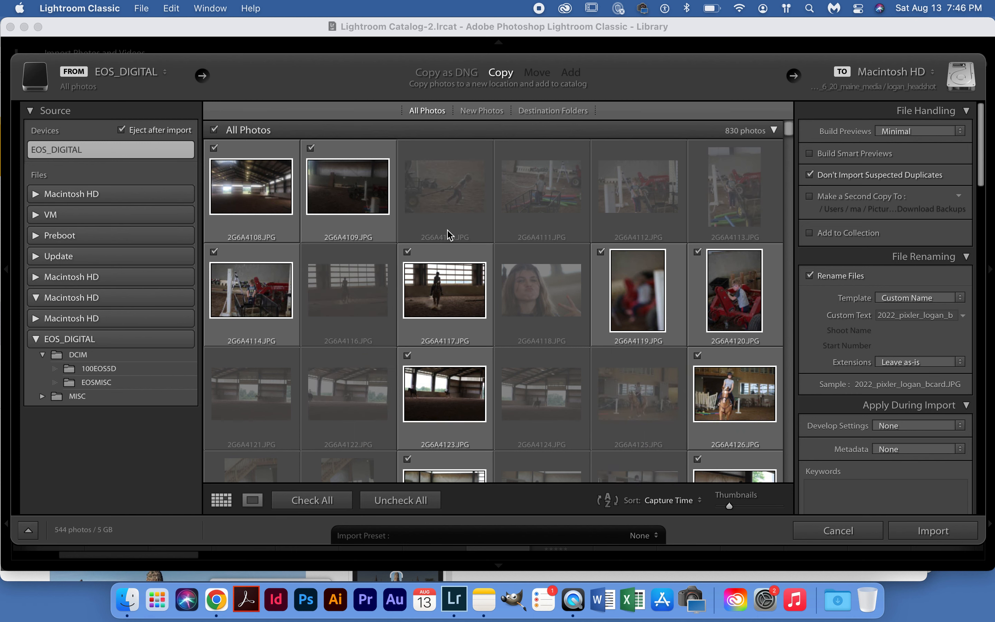
drag(788, 128, 792, 233)
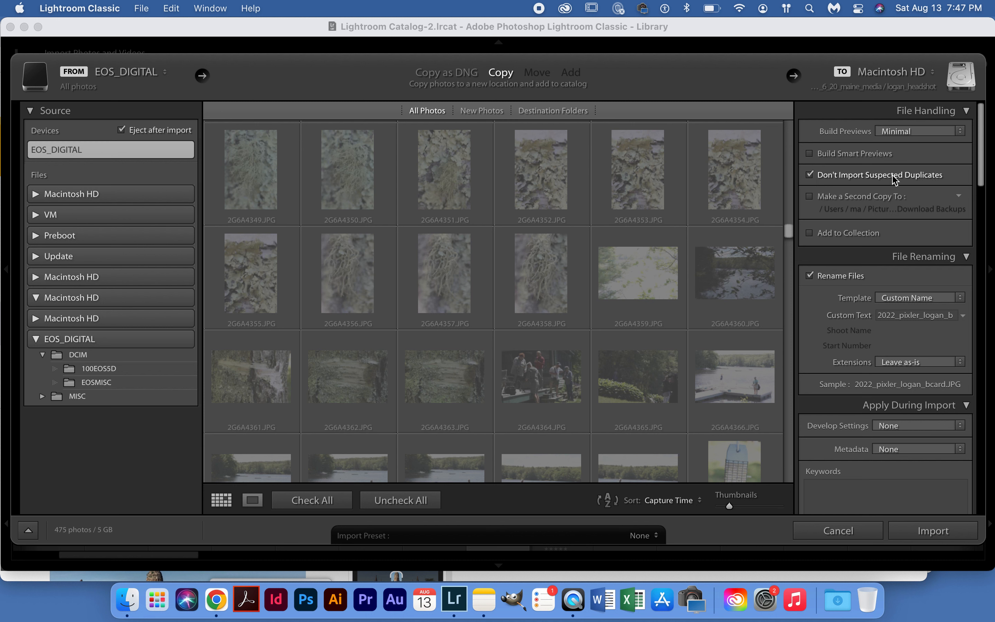
click(967, 116)
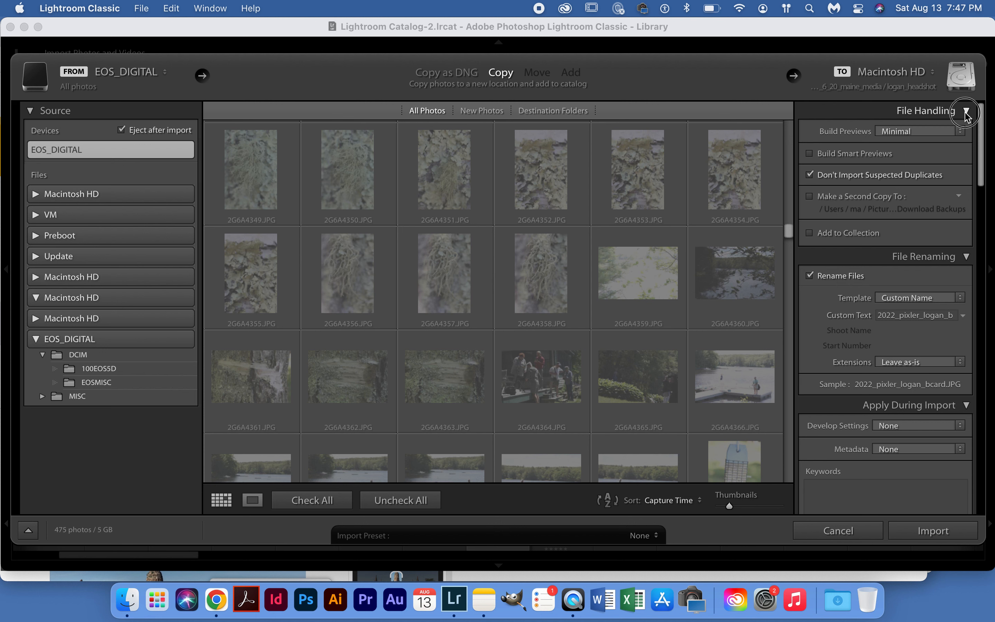
click(967, 116)
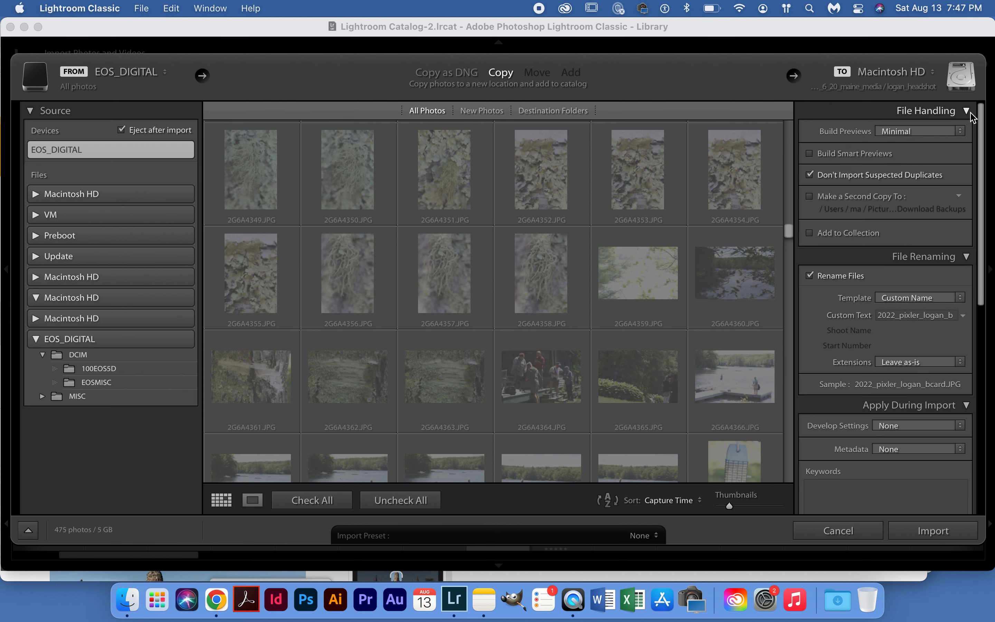
click(968, 113)
click(967, 111)
- Uncheck all photos on the EOS_DIGITAL card so none are marked for import
drag(788, 233, 788, 261)
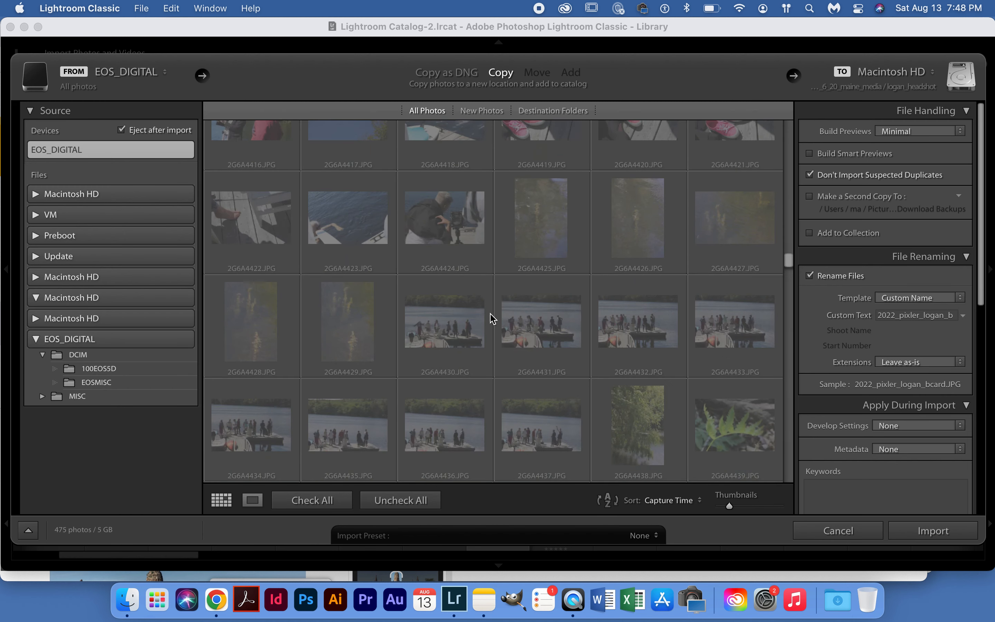
drag(789, 264, 788, 275)
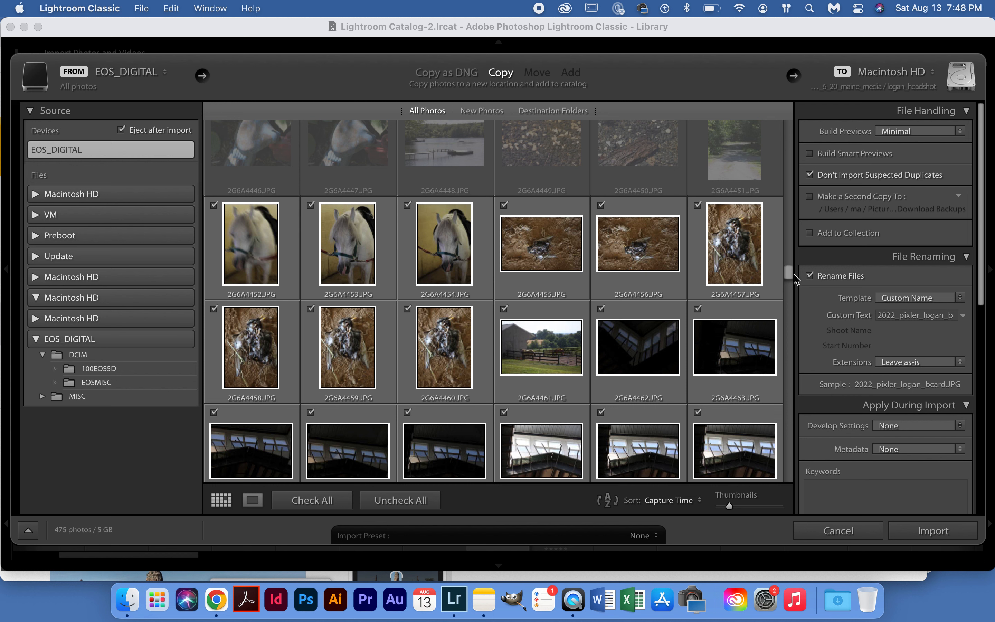
drag(790, 283, 822, 436)
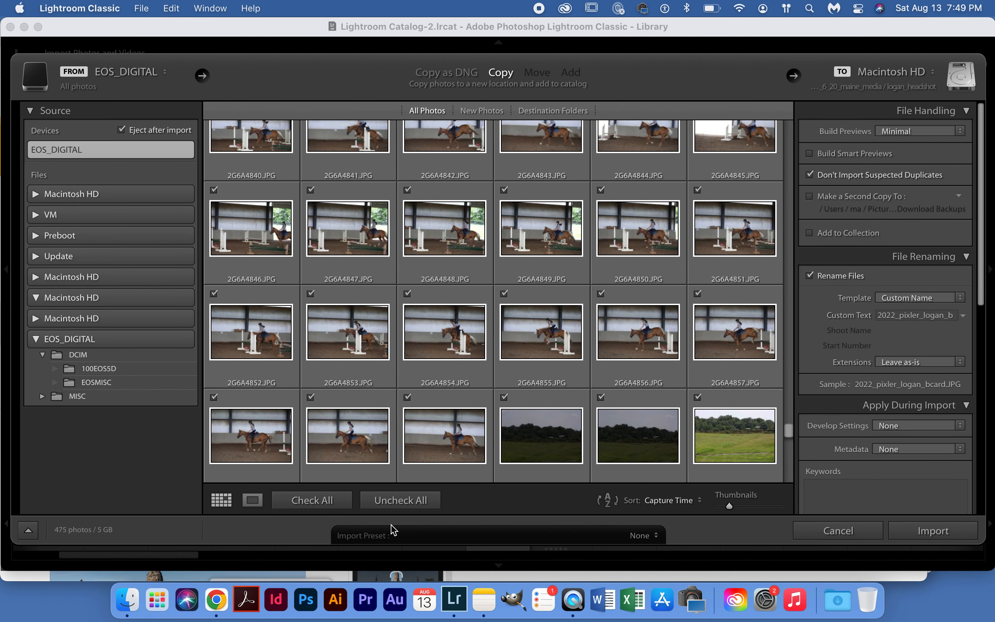
click(401, 501)
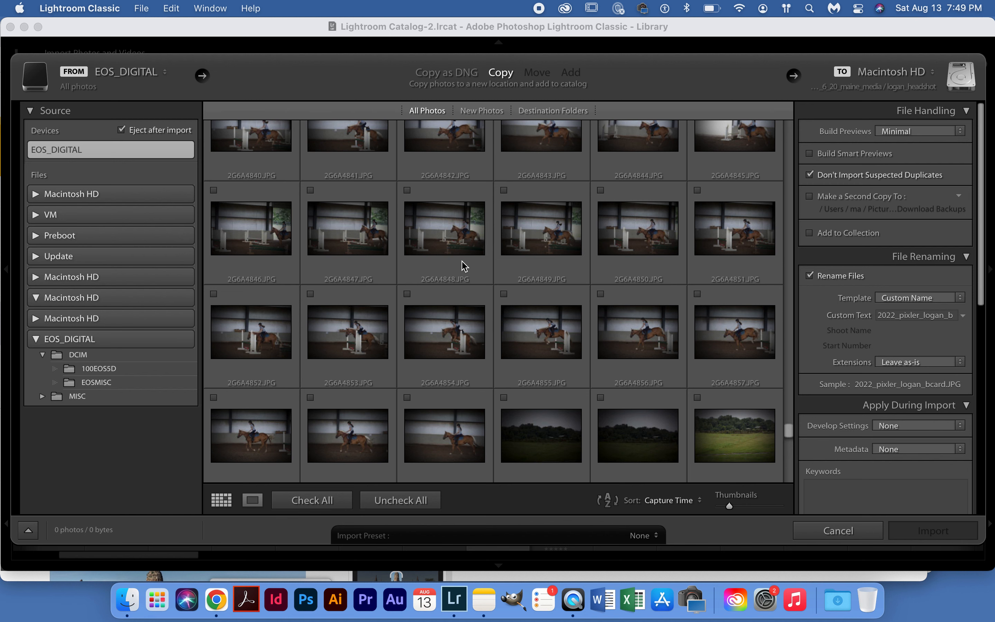
drag(789, 428, 782, 312)
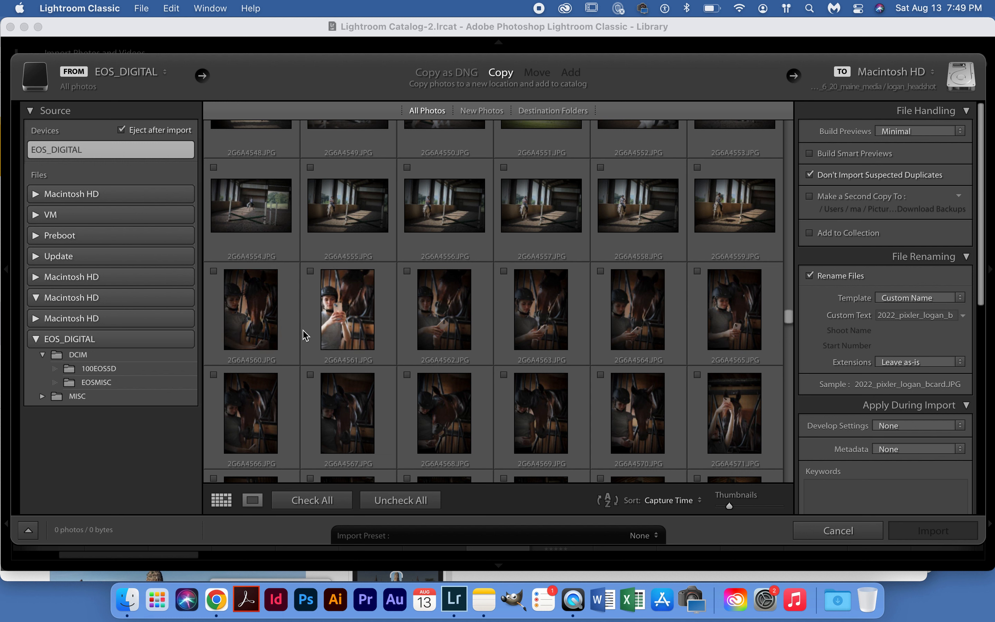
click(217, 272)
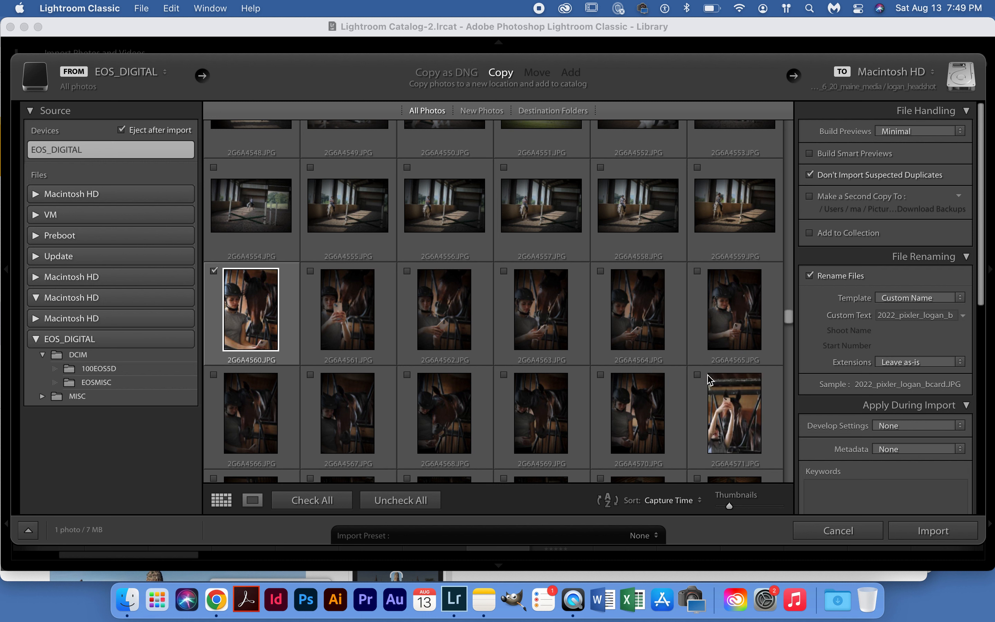
click(698, 375)
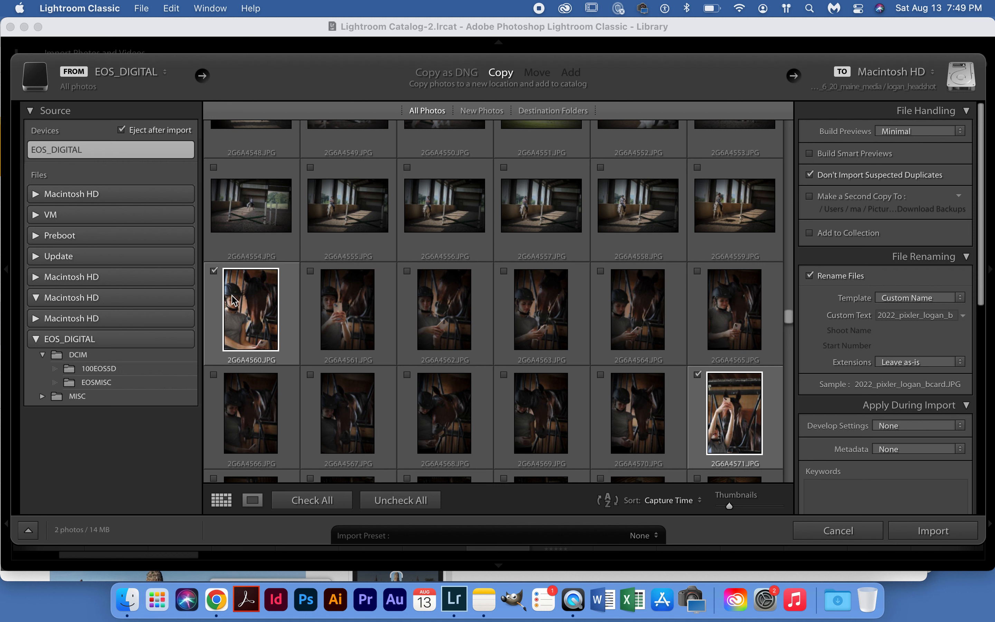
click(214, 272)
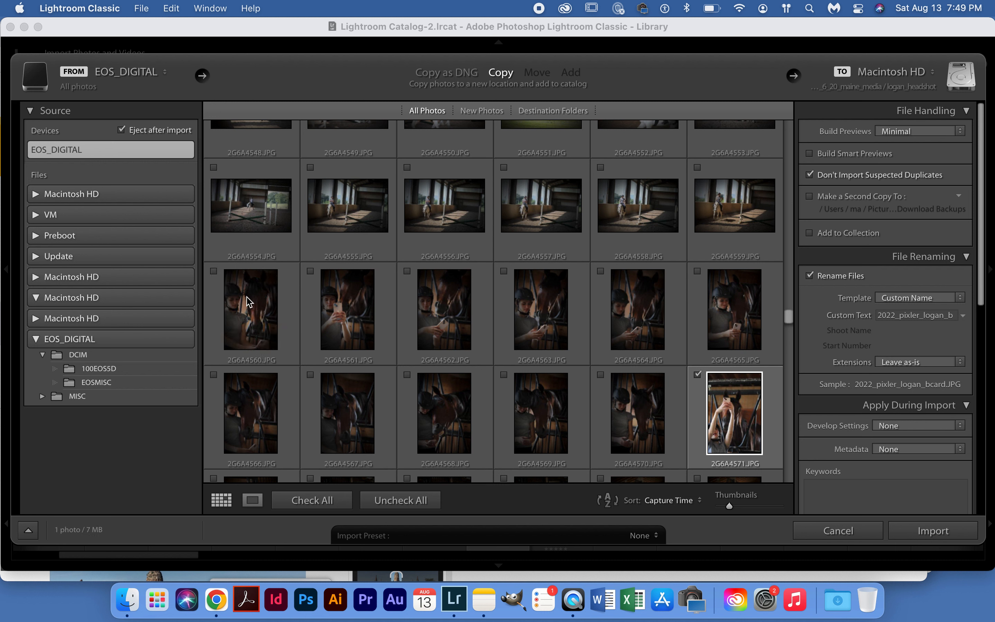
click(698, 375)
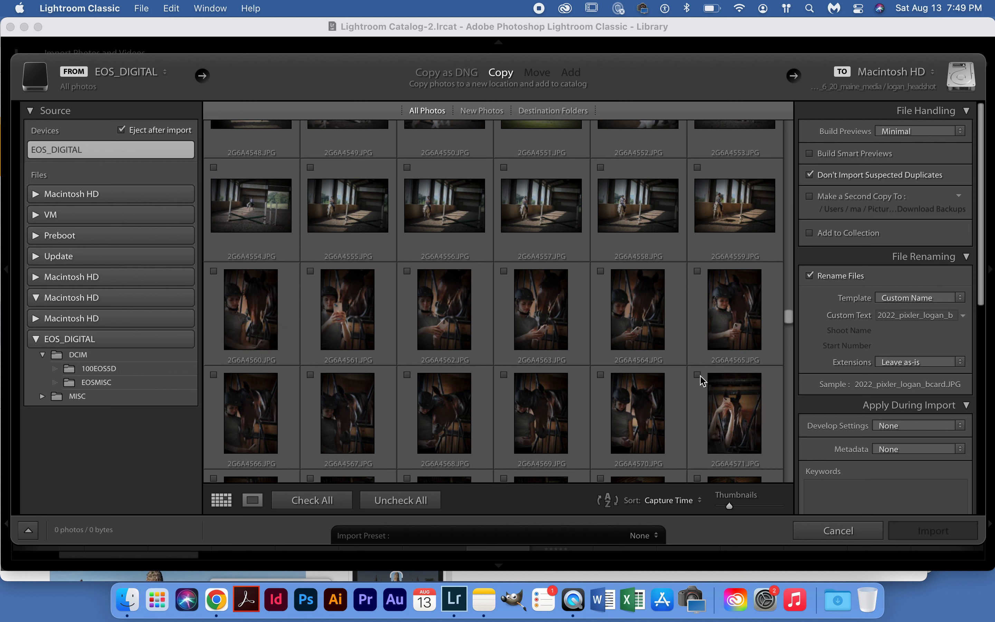
- Select the consecutive photos 2G6A4560.JPG through 2G6A4570.JPG and mark them all for import together
click(292, 322)
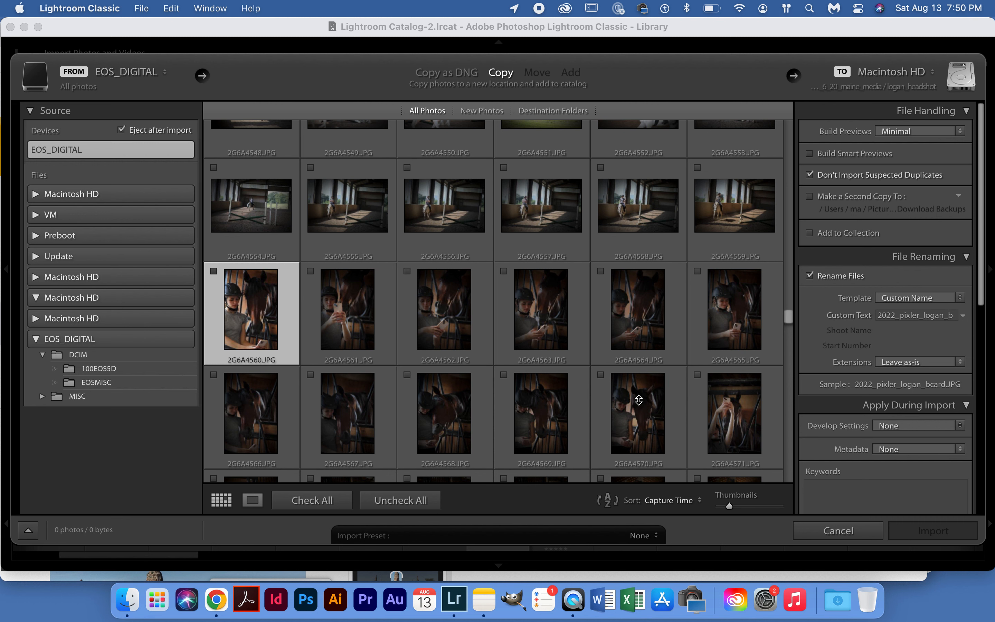
shift+click(681, 415)
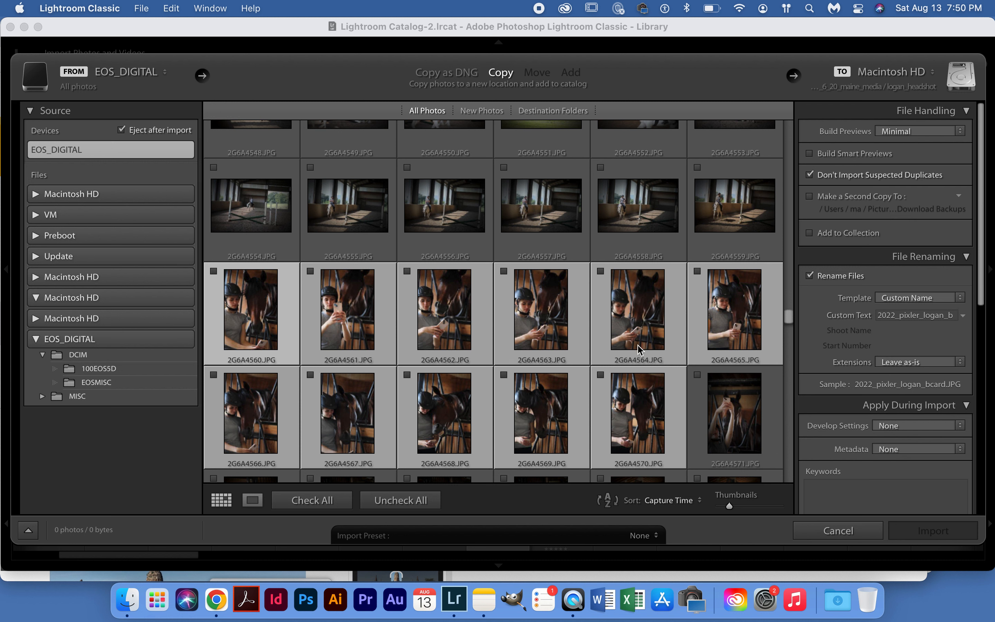
click(698, 271)
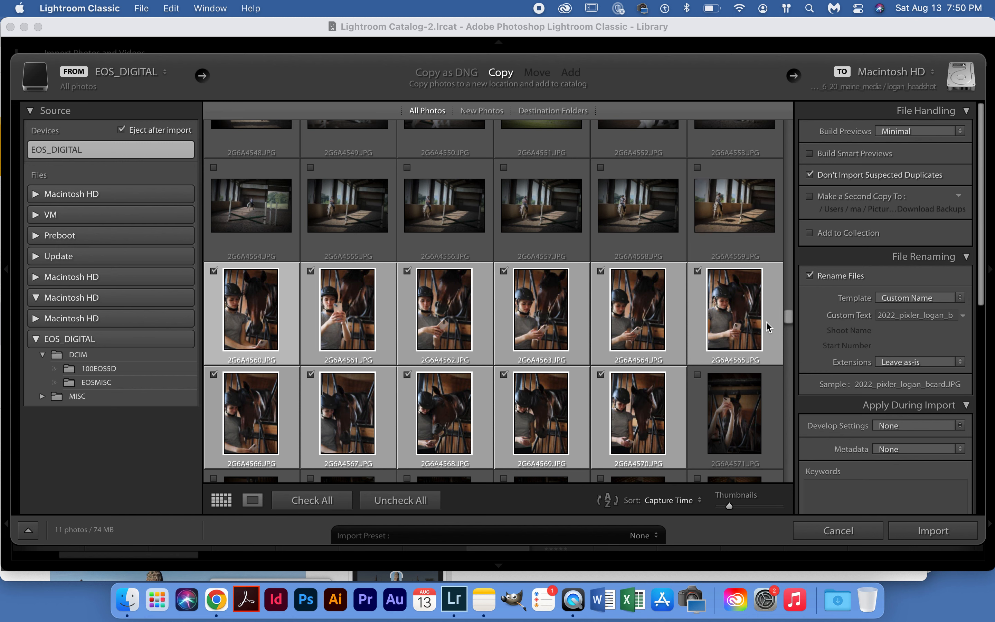
- Select photos 2G6A4618, 2G6A4619, 2G6A4621 and 2G6A4622 as a group and mark them for import
drag(789, 319, 789, 339)
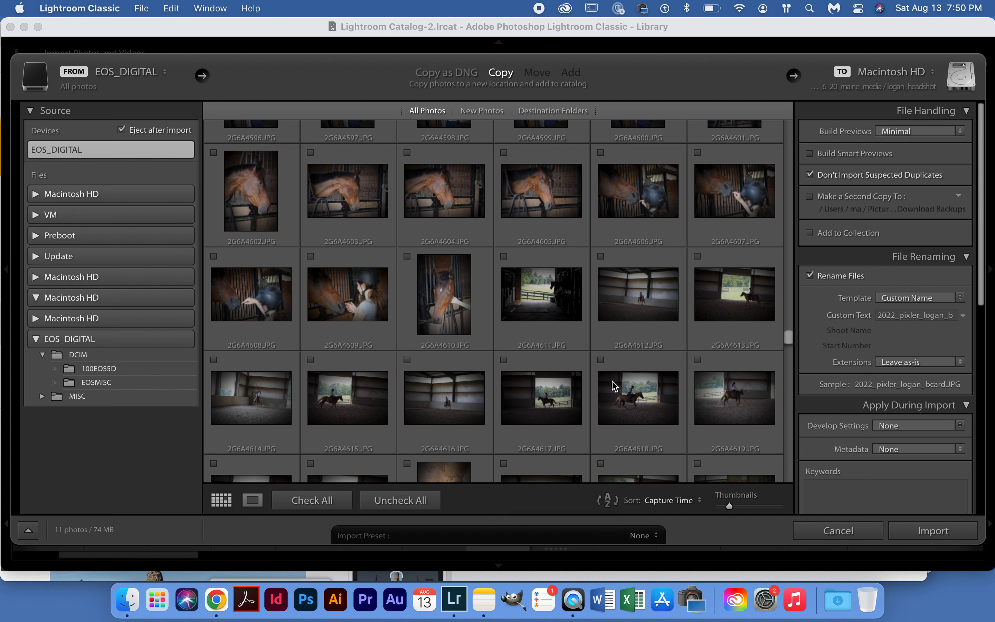
click(628, 436)
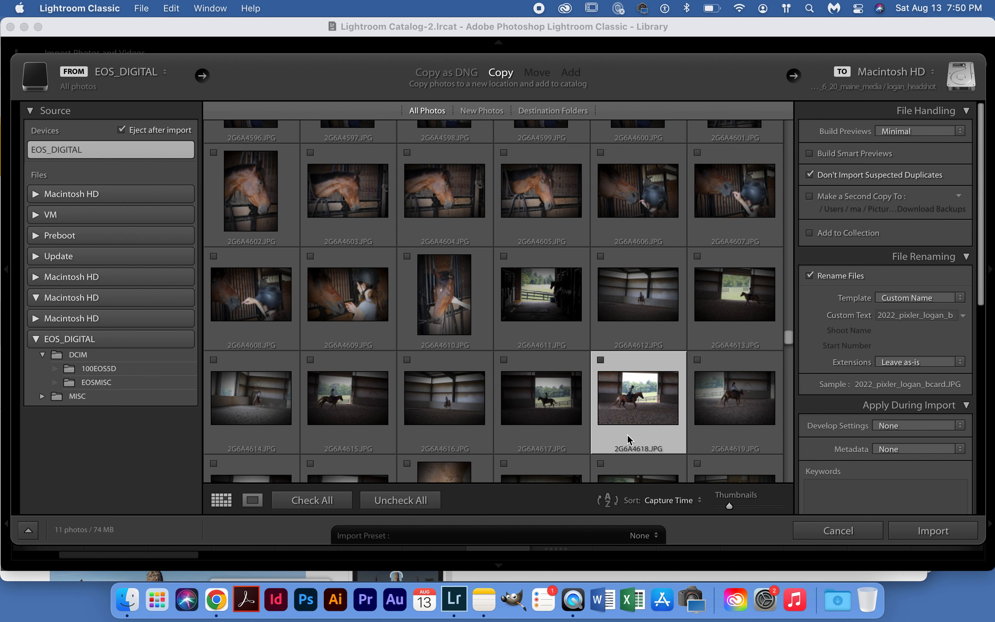
scroll(627, 440, down, 3)
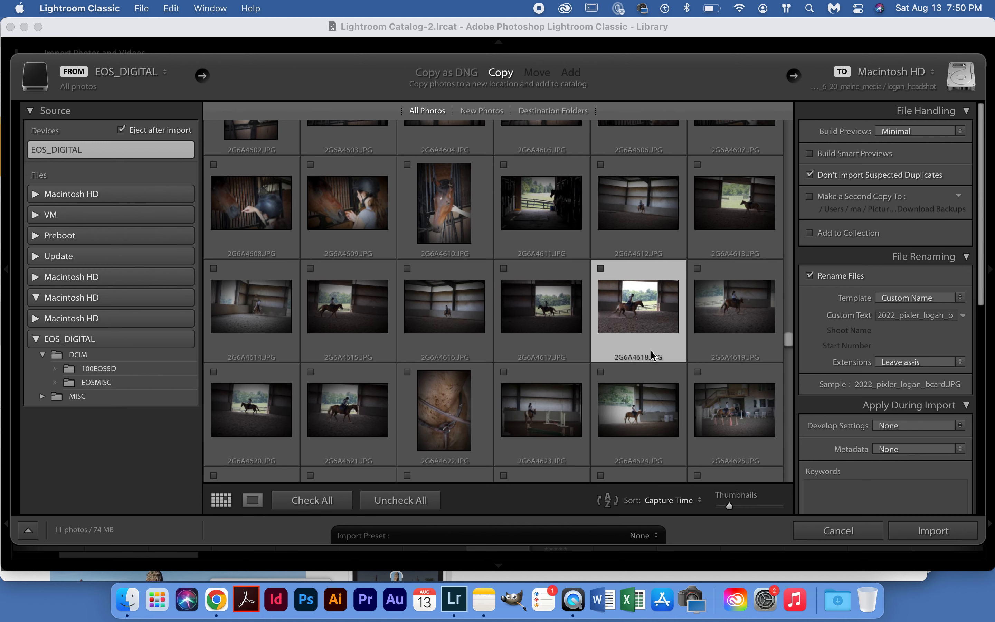
shift+click(717, 347)
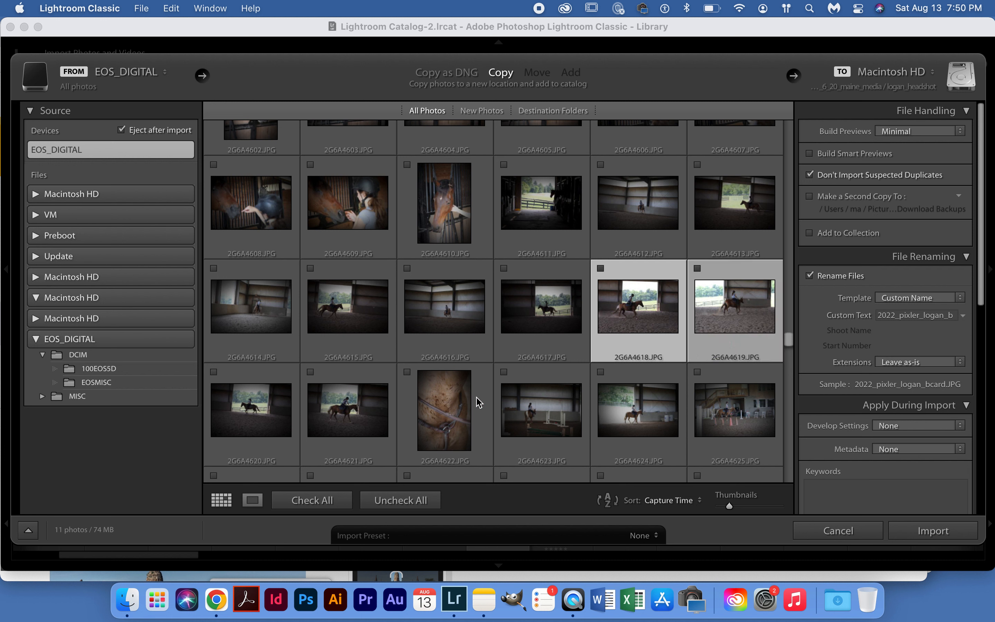
super+click(432, 430)
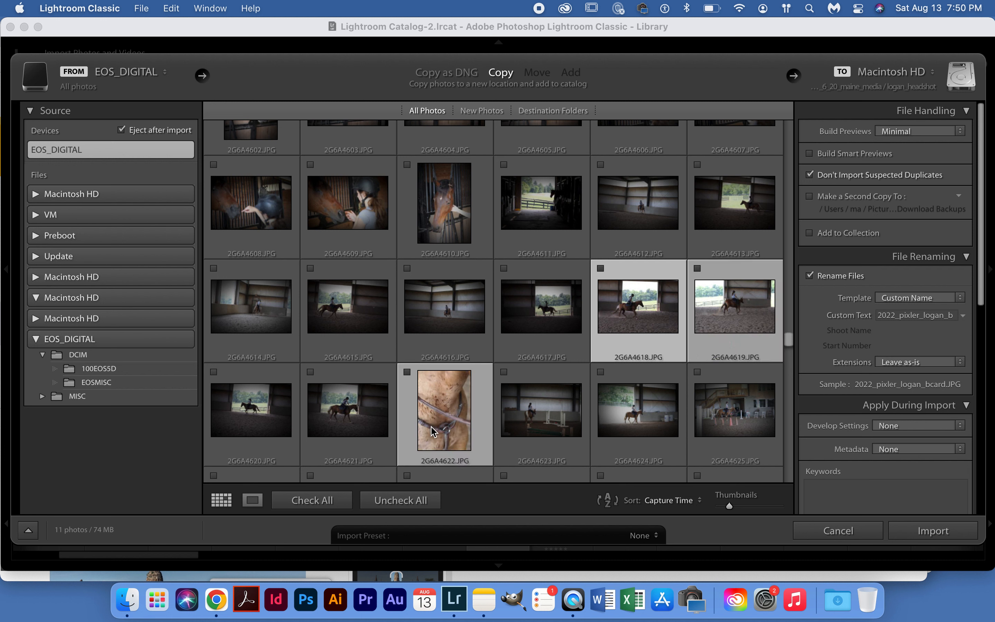
super+click(327, 416)
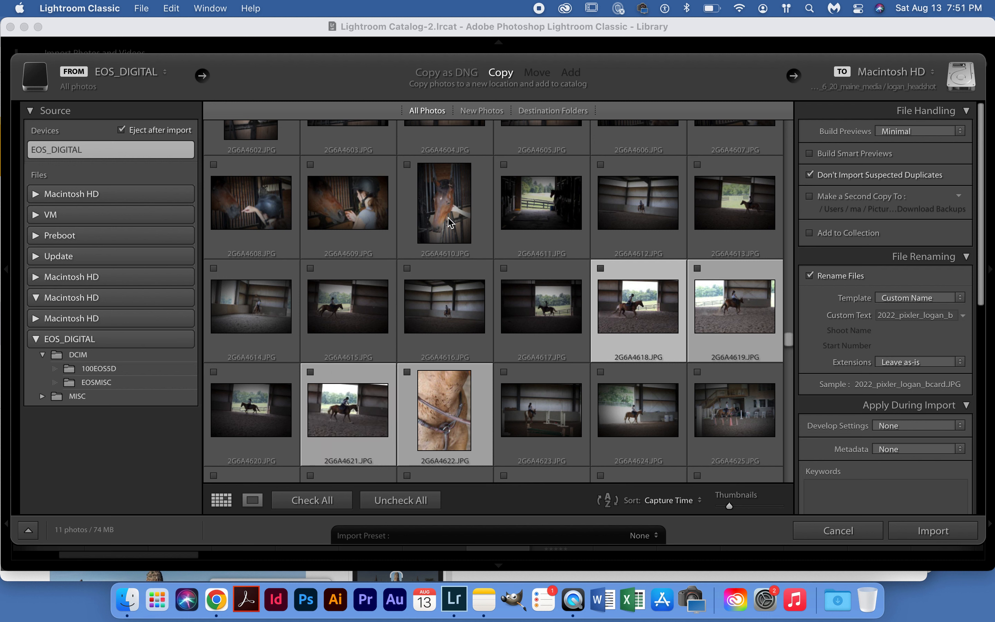
click(435, 254)
click(347, 198)
click(556, 209)
click(567, 306)
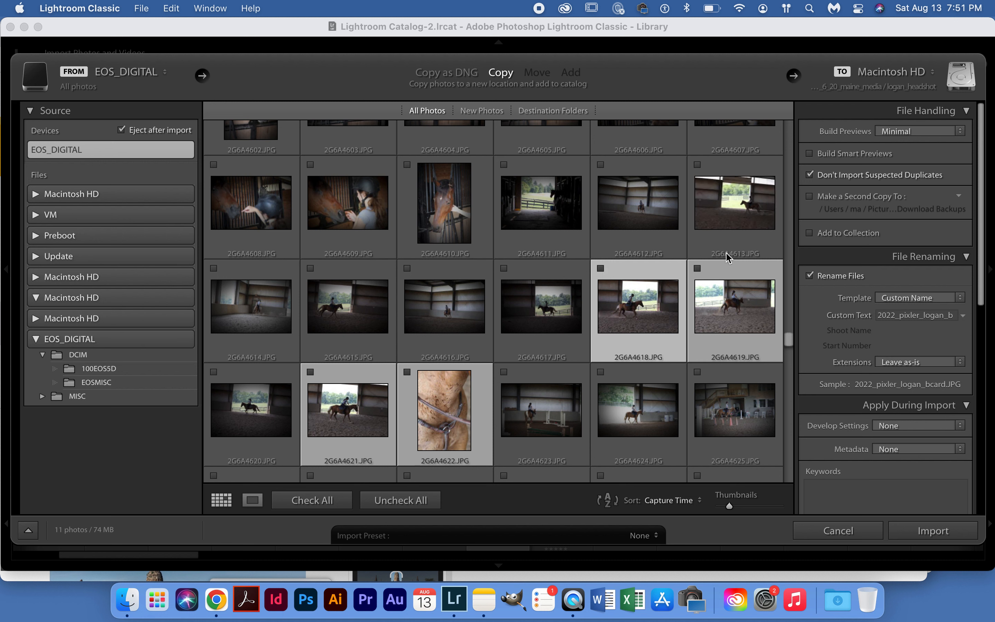
click(699, 270)
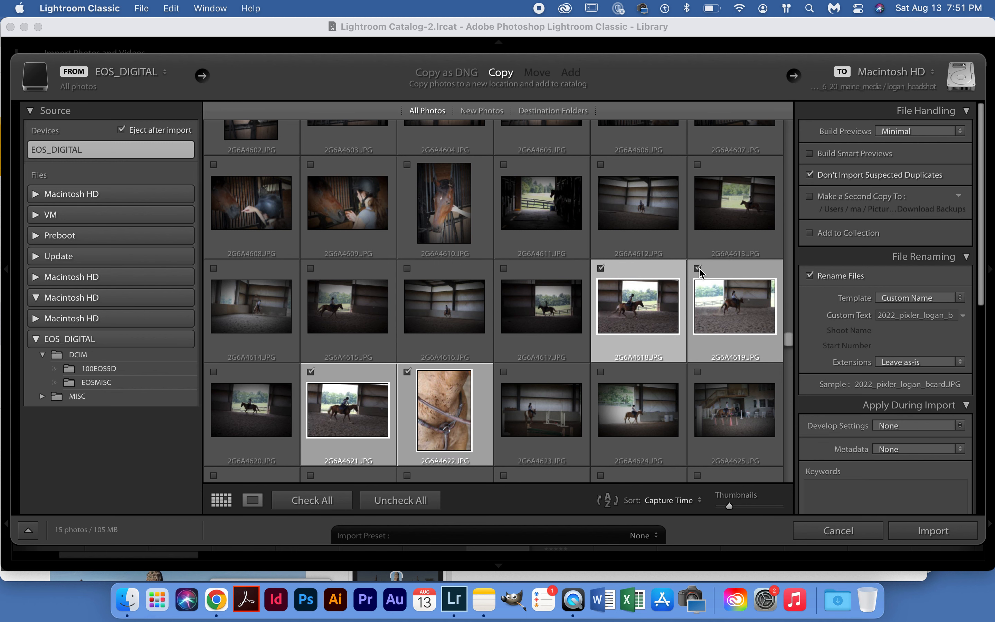
- Choose another destination for the copied photos and browse to the 2022_6_20_maine_media folder
mouse_move(788, 341)
mouse_down()
mouse_move(789, 261)
mouse_move(790, 325)
mouse_up()
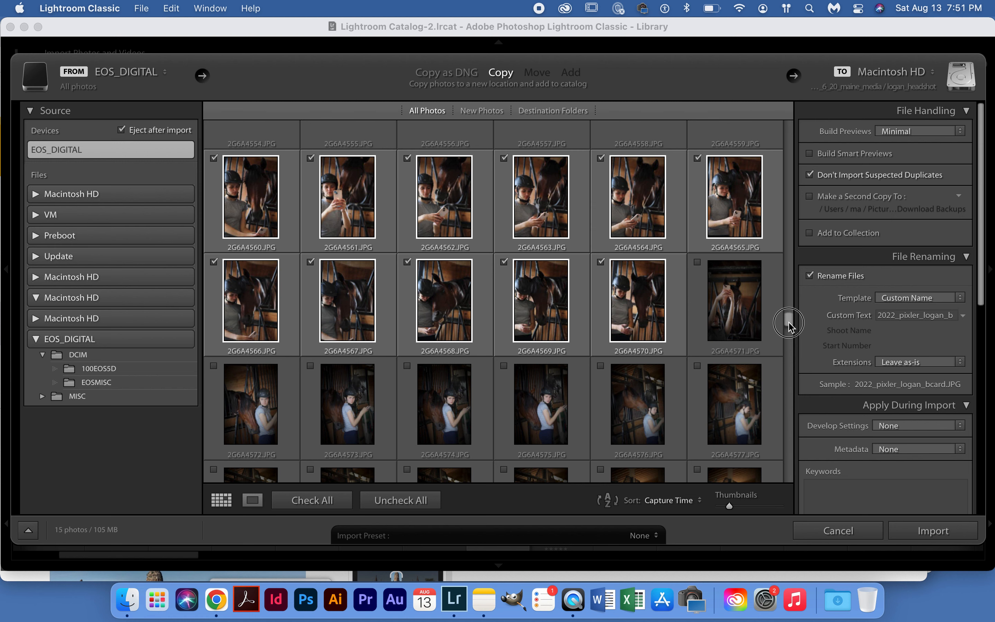
mouse_move(790, 325)
mouse_down()
mouse_move(792, 350)
mouse_move(790, 341)
mouse_up()
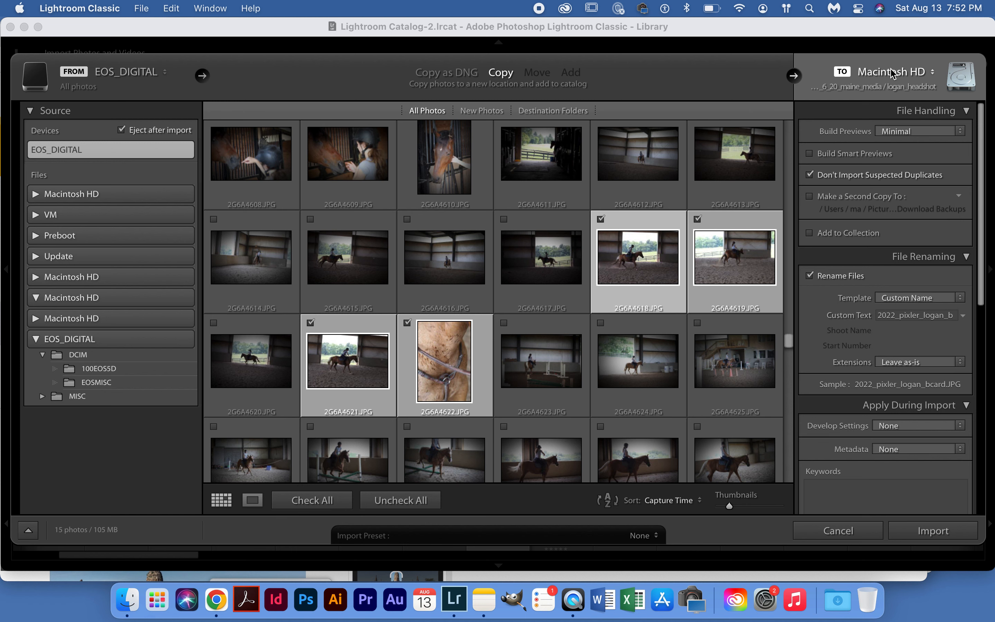
click(920, 77)
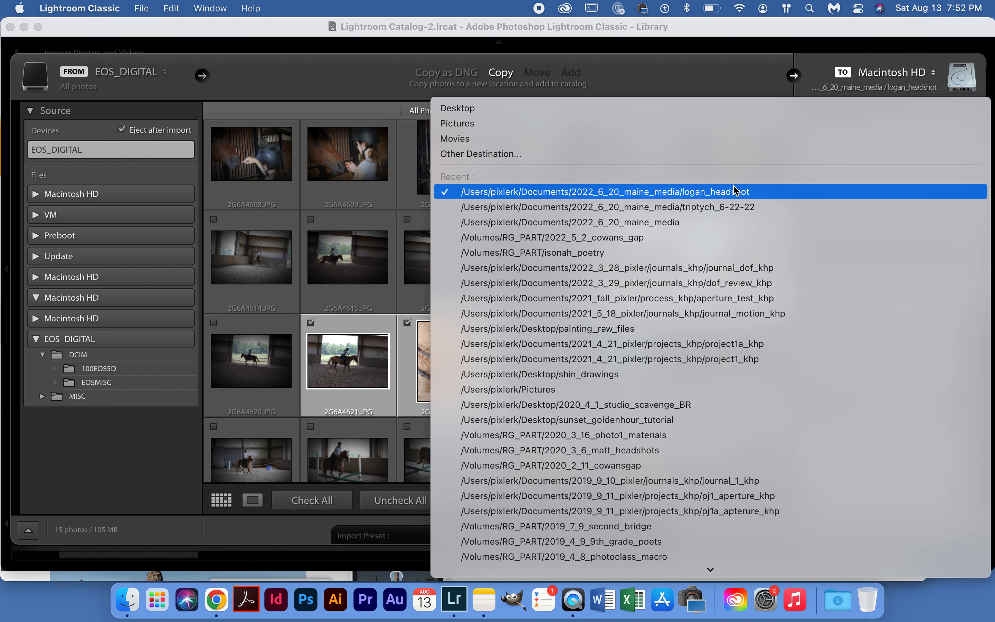
scroll(718, 252, down, 3)
scroll(719, 256, down, 10)
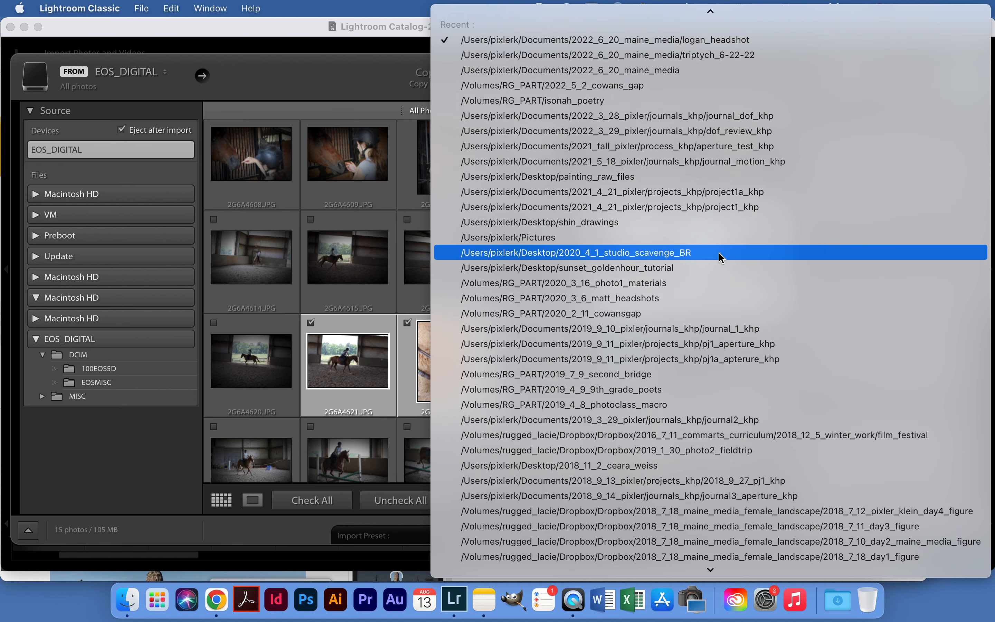
scroll(720, 255, down, 15)
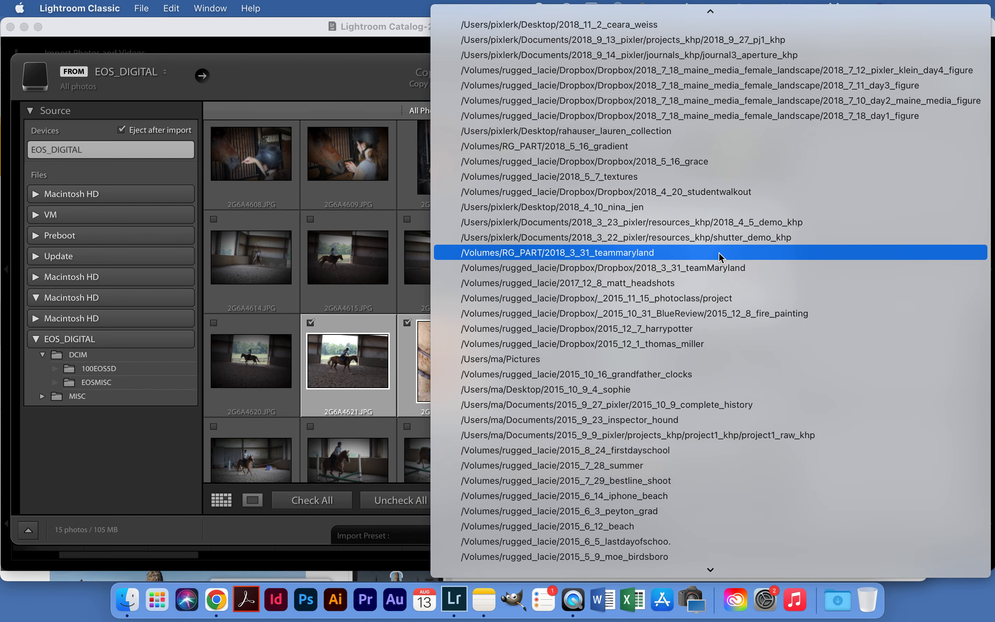
scroll(720, 256, up, 20)
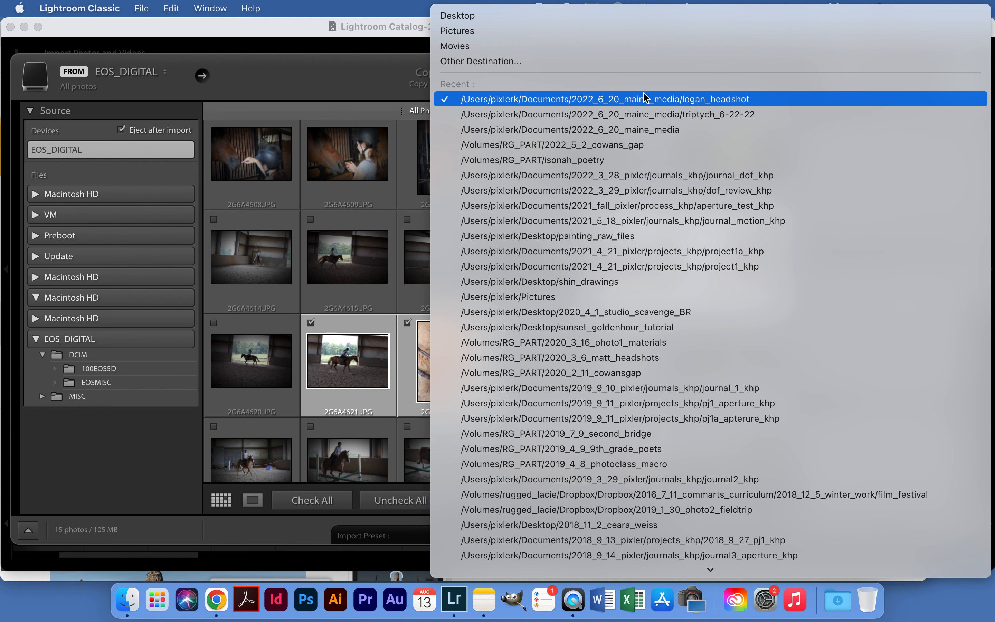
click(536, 62)
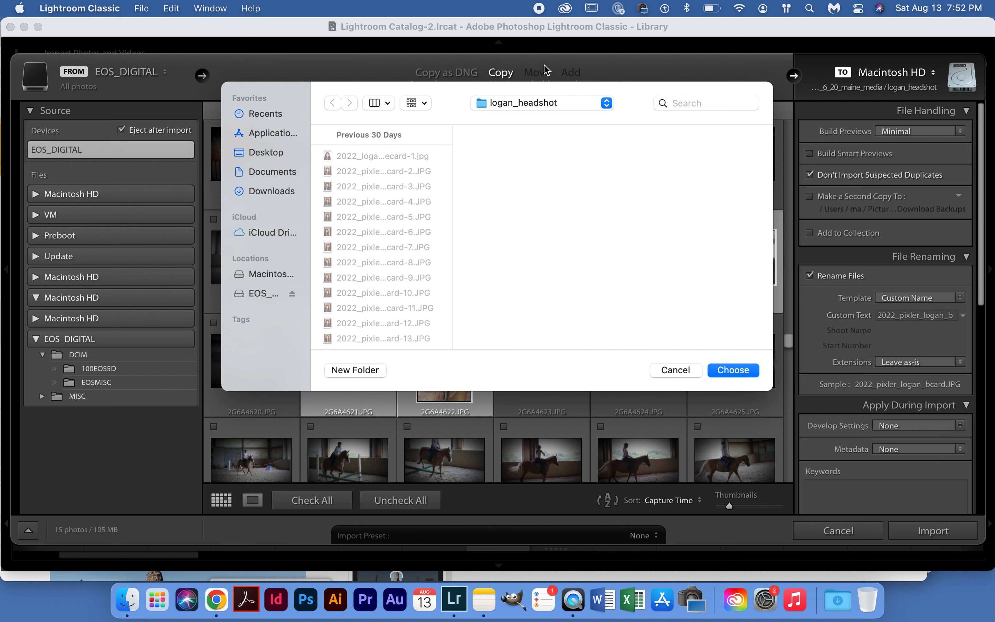
click(568, 103)
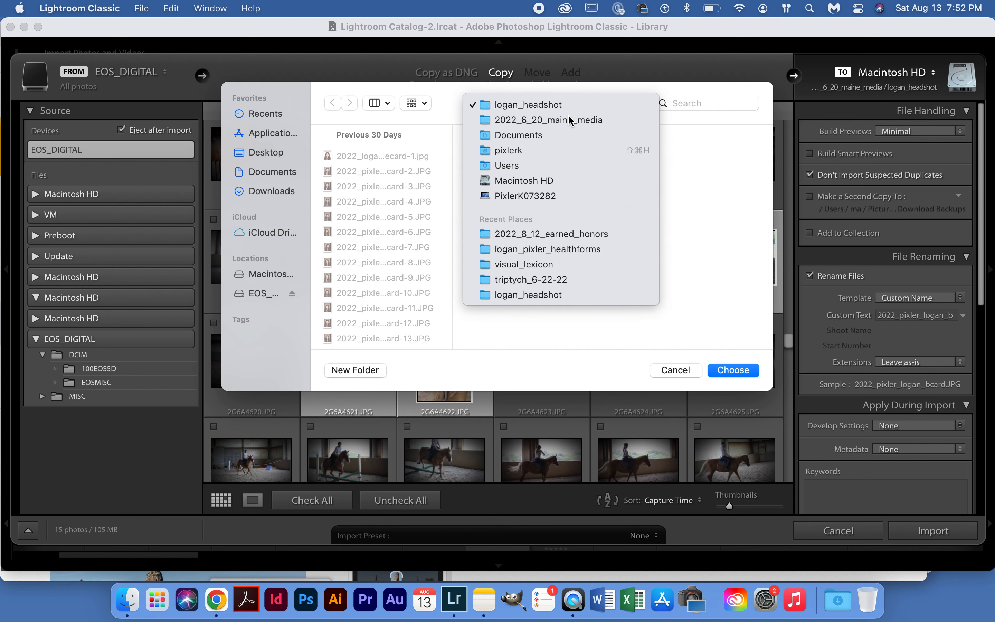
click(570, 120)
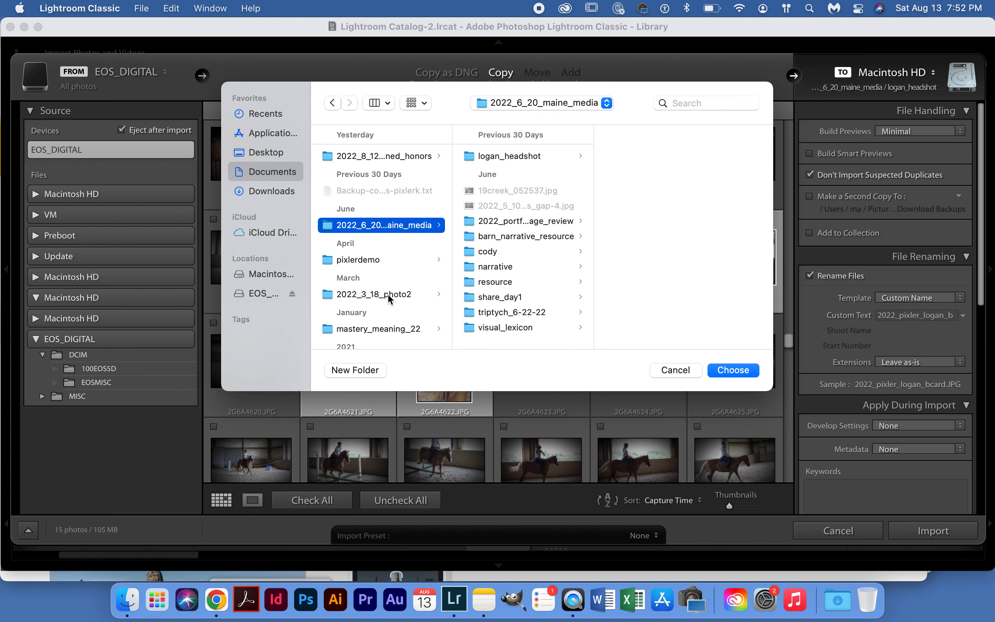
- Create a new folder named 2022_8_13_demo inside 2022_6_20_maine_media and choose it as the import destination
click(355, 370)
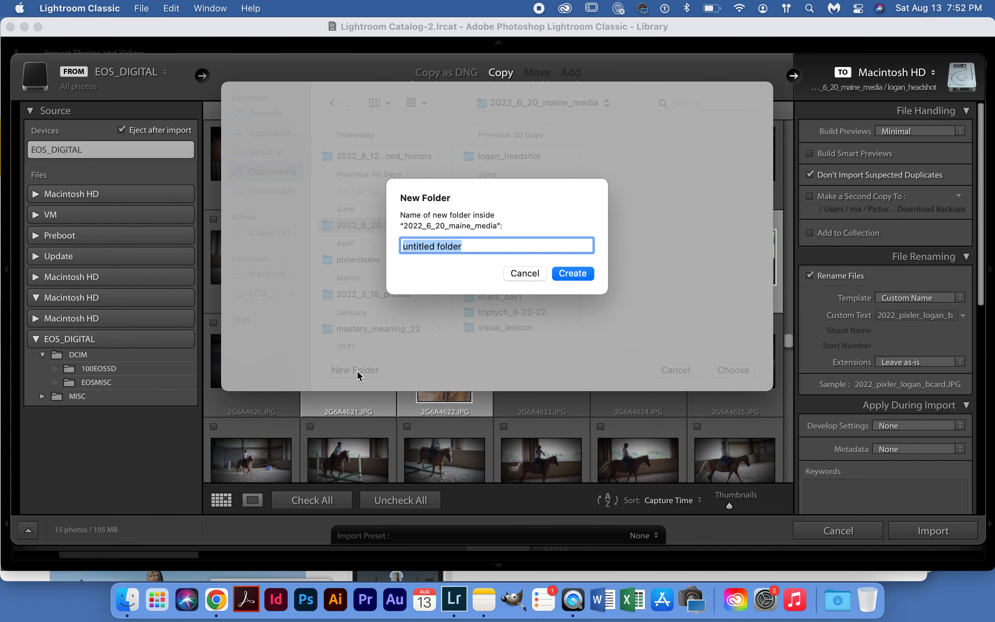
text(202)
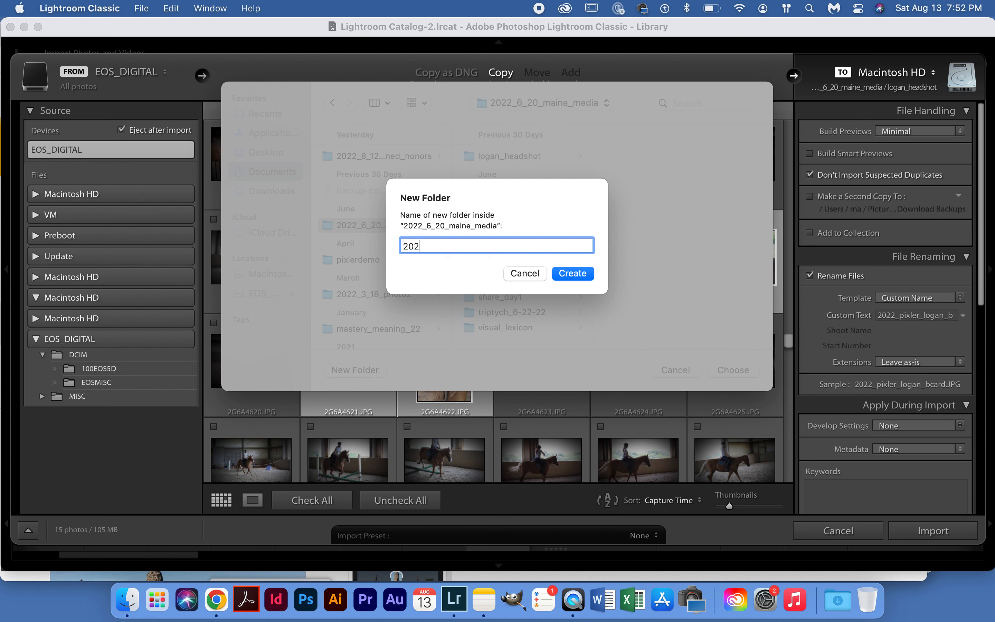
text(2_8_)
text(13_demo)
click(582, 273)
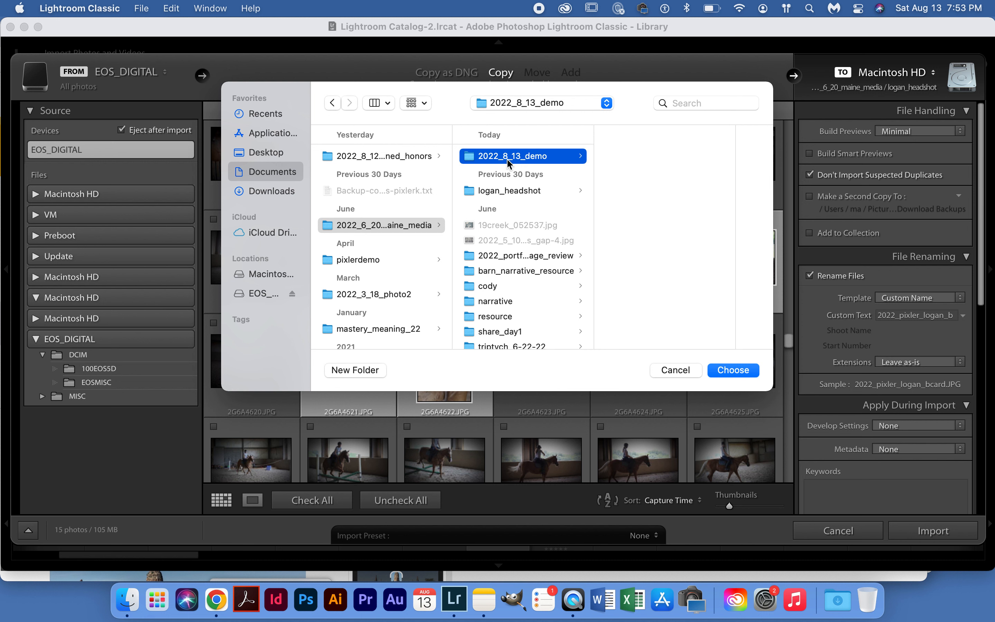
click(735, 370)
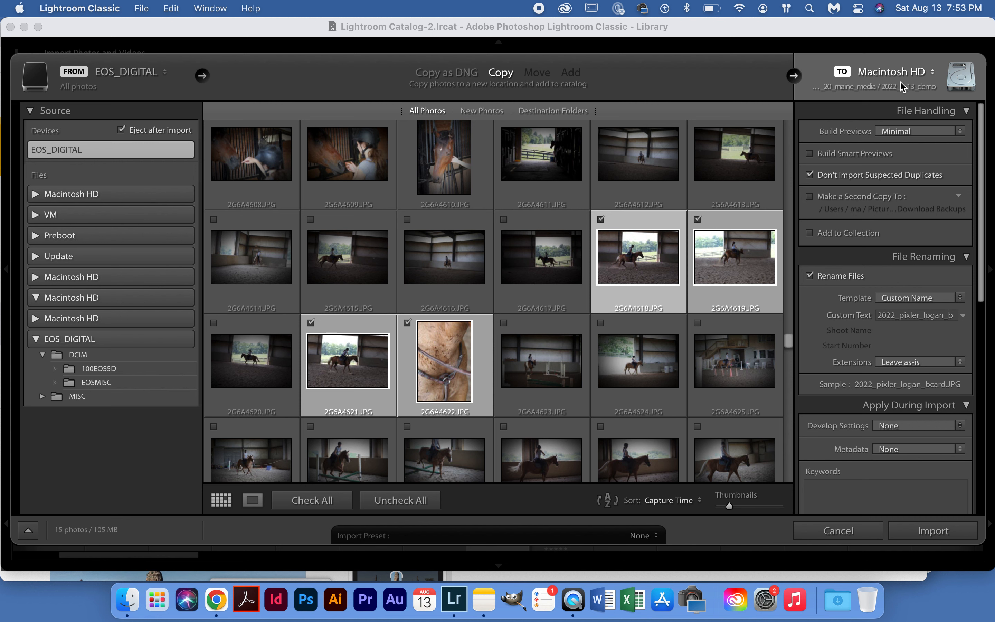
- Clear the existing custom text used for renaming the imported files
scroll(884, 274, down, 1)
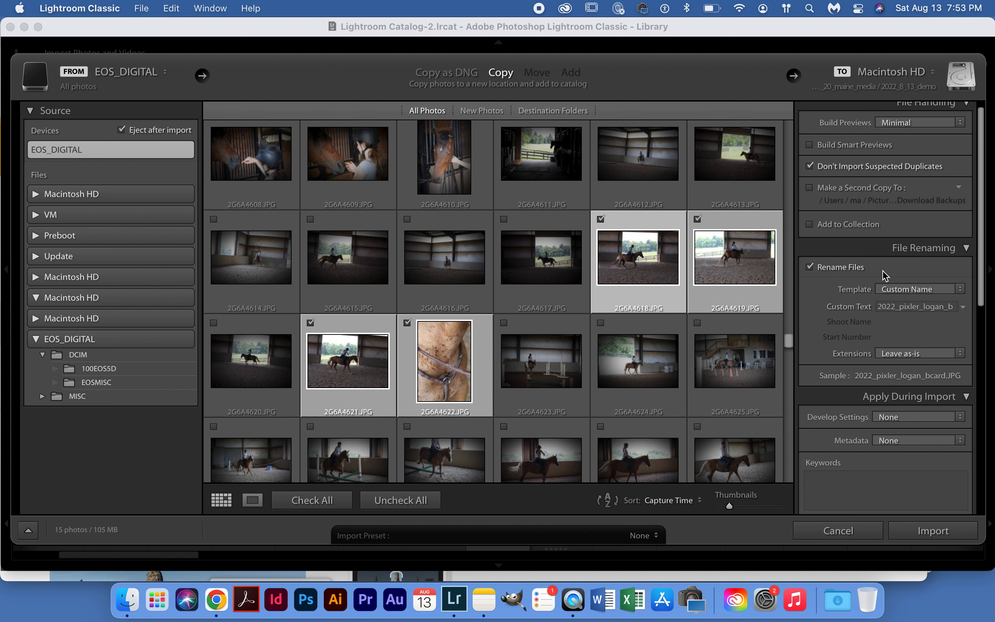
scroll(884, 274, down, 2)
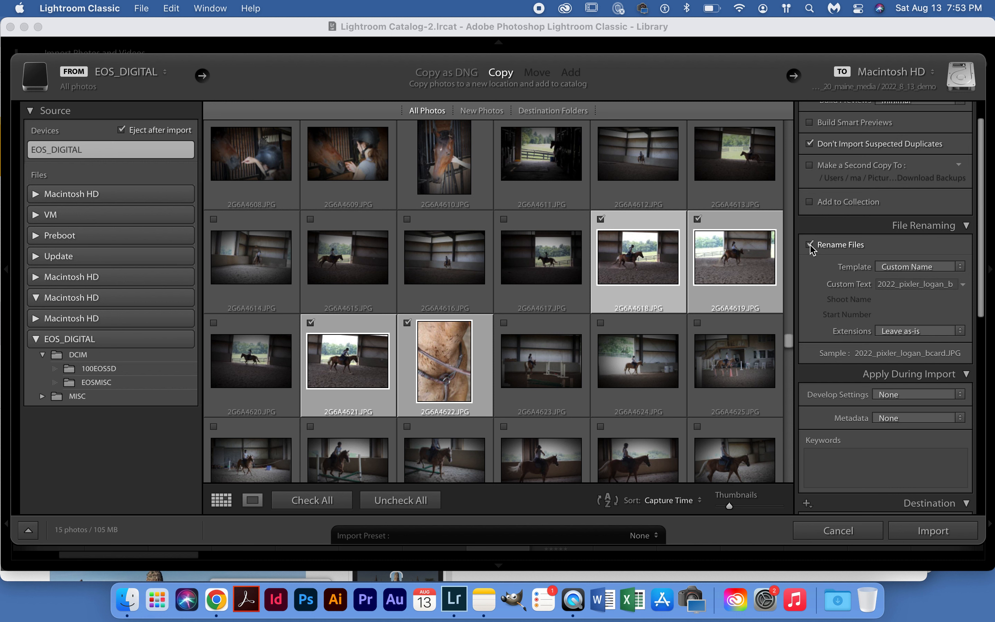
click(889, 267)
click(891, 267)
click(900, 284)
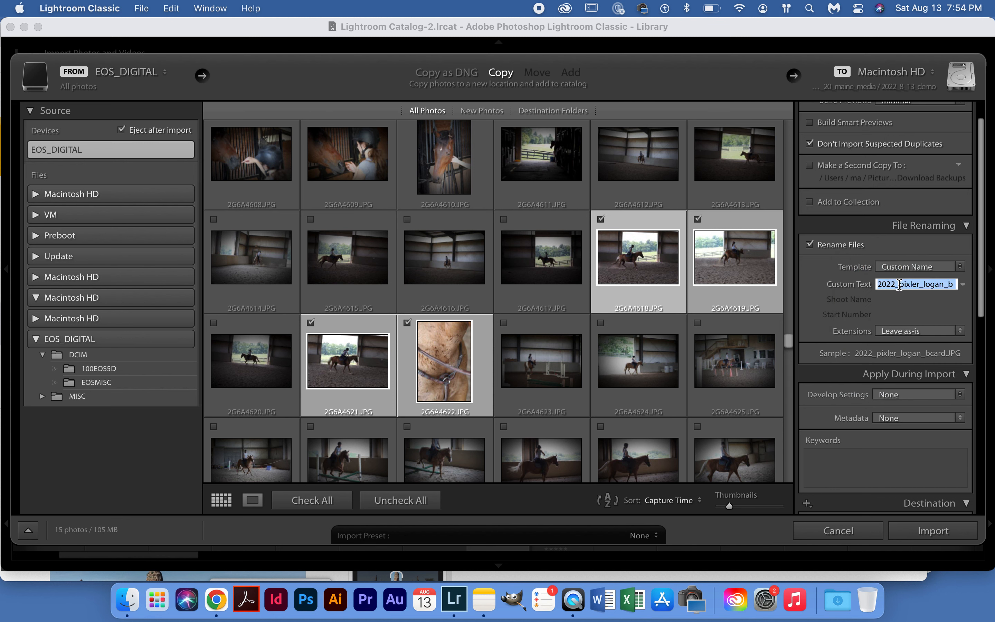
text(22022)
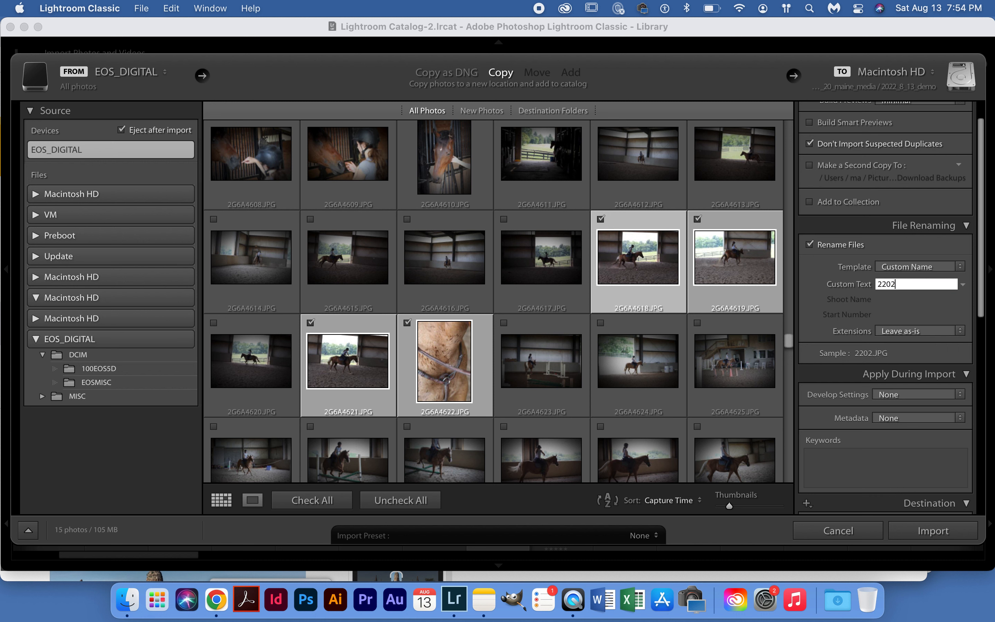
key(BackSpace)
key(BackSpace)
key(BackSpace)
key(BackSpace)
key(BackSpace)
click(884, 303)
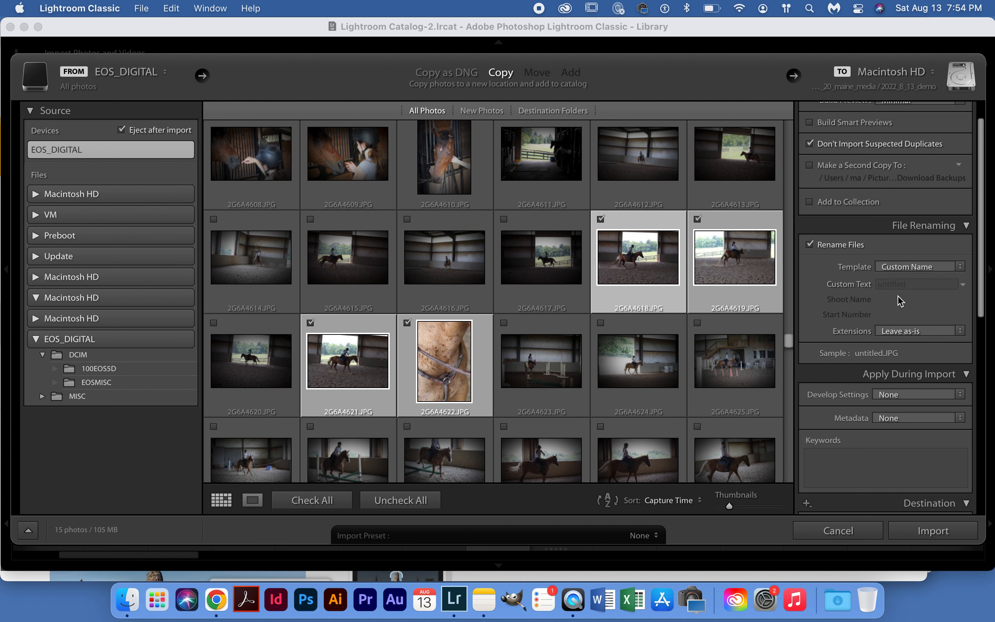
- Set the custom text for the renamed files to 2022_8_13_demo
click(882, 286)
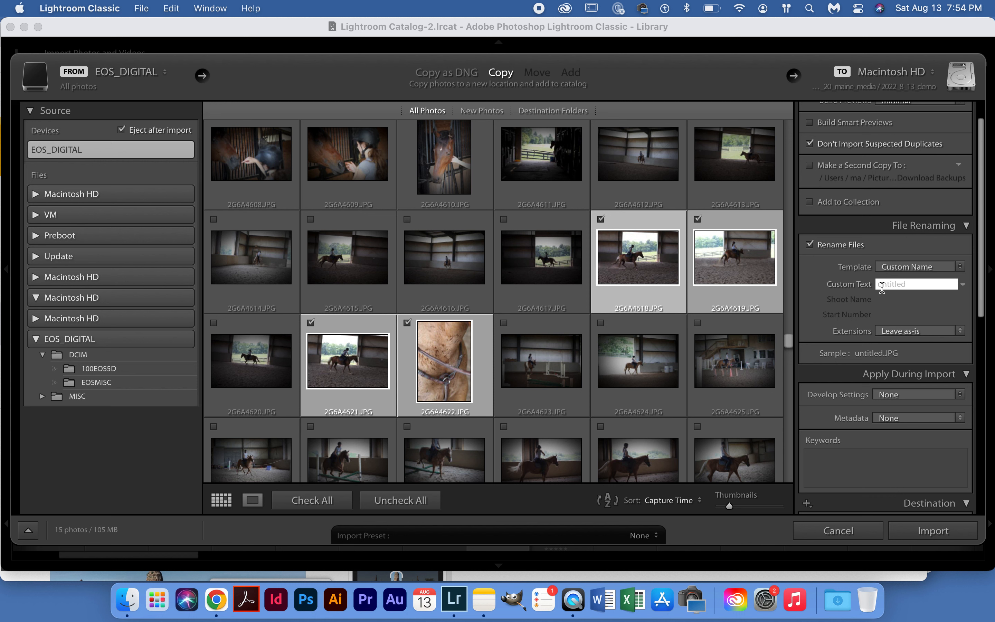
text(2022_8_13_demo)
key(BackSpace)
key(BackSpace)
key(BackSpace)
text(emo)
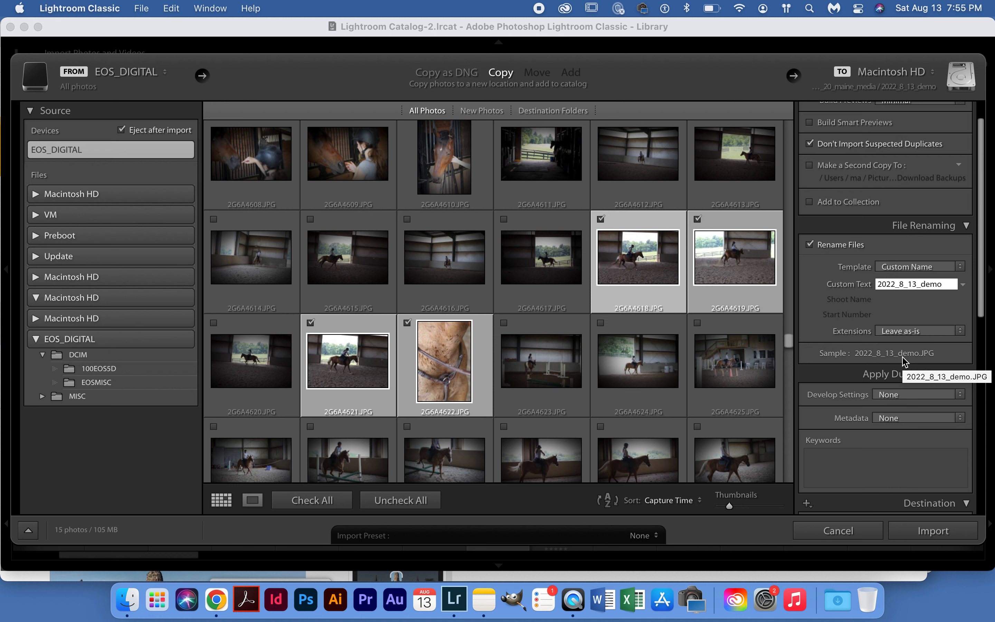
- Examine the develop settings presets and metadata options that can be applied during import
scroll(878, 429, down, 8)
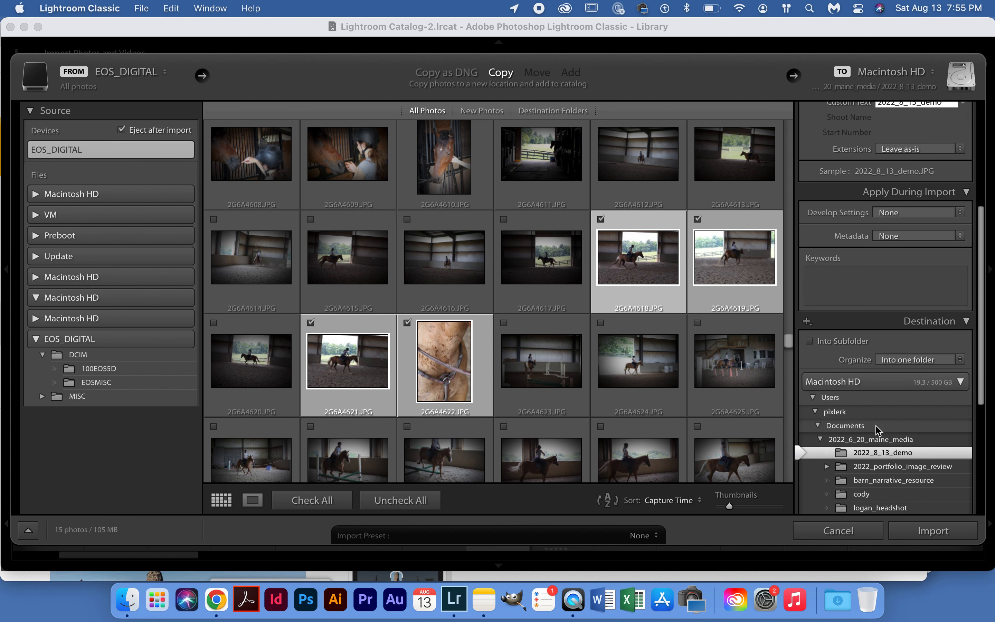
scroll(878, 430, down, 2)
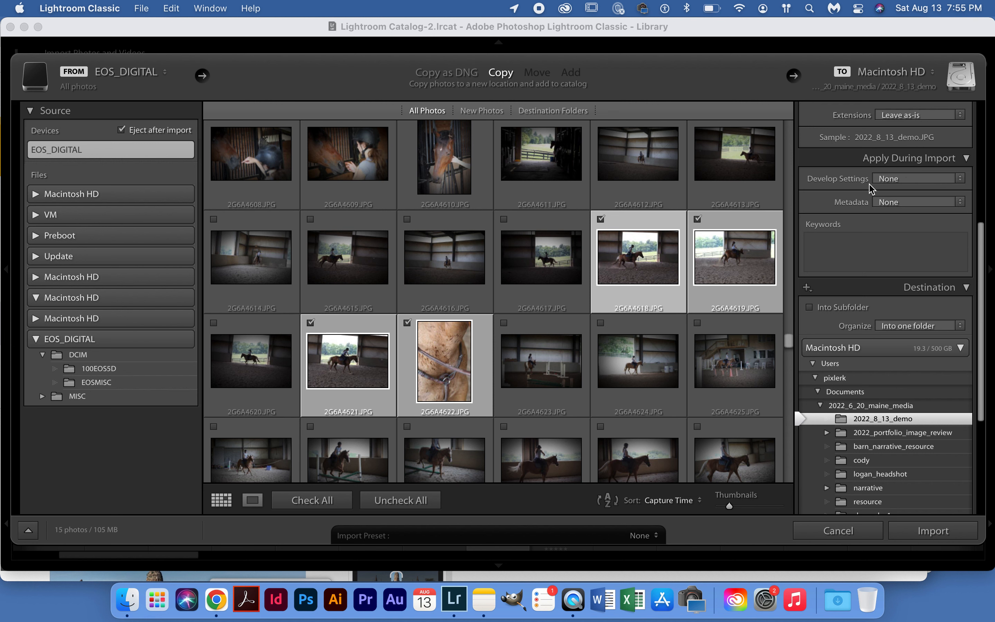
click(930, 181)
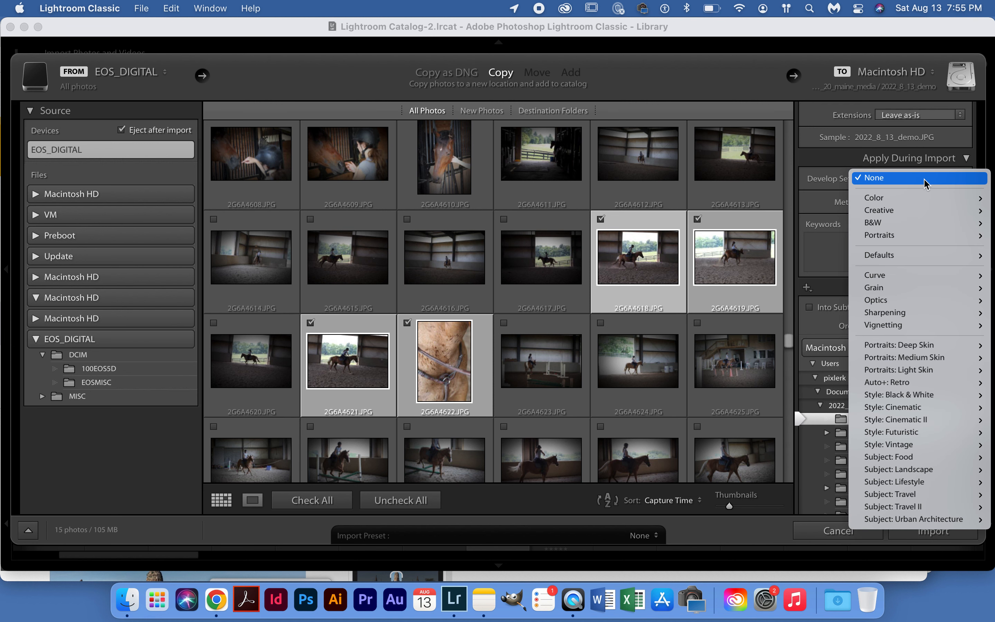
mouse_move(926, 201)
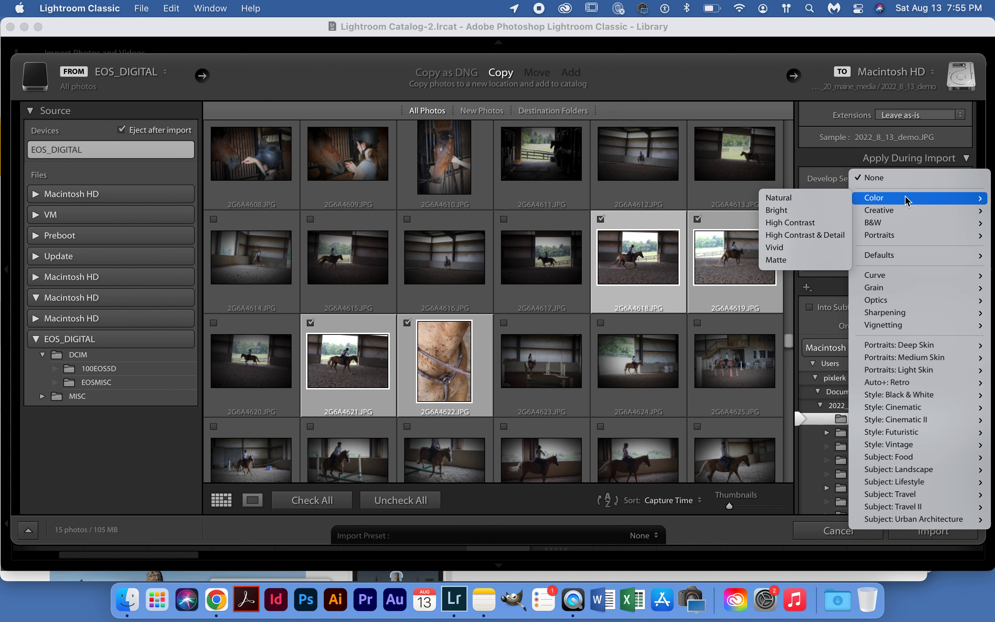
click(824, 158)
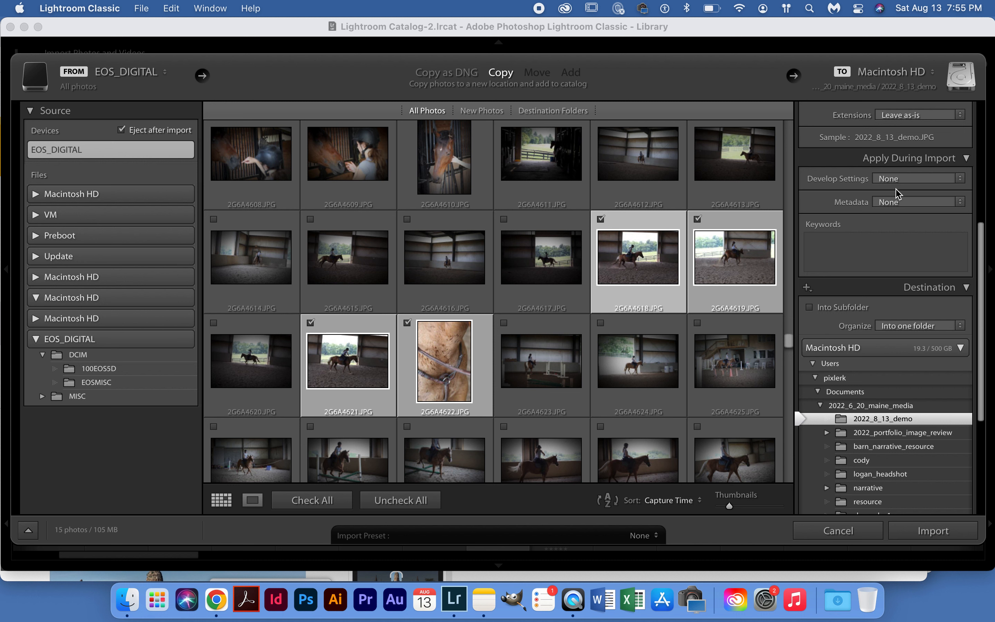
click(900, 201)
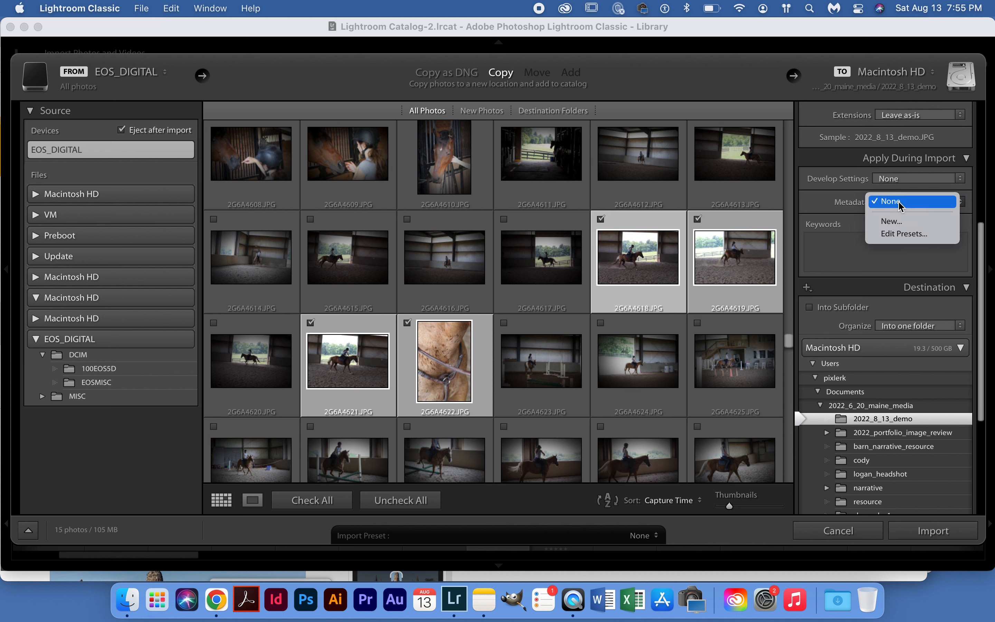
click(816, 198)
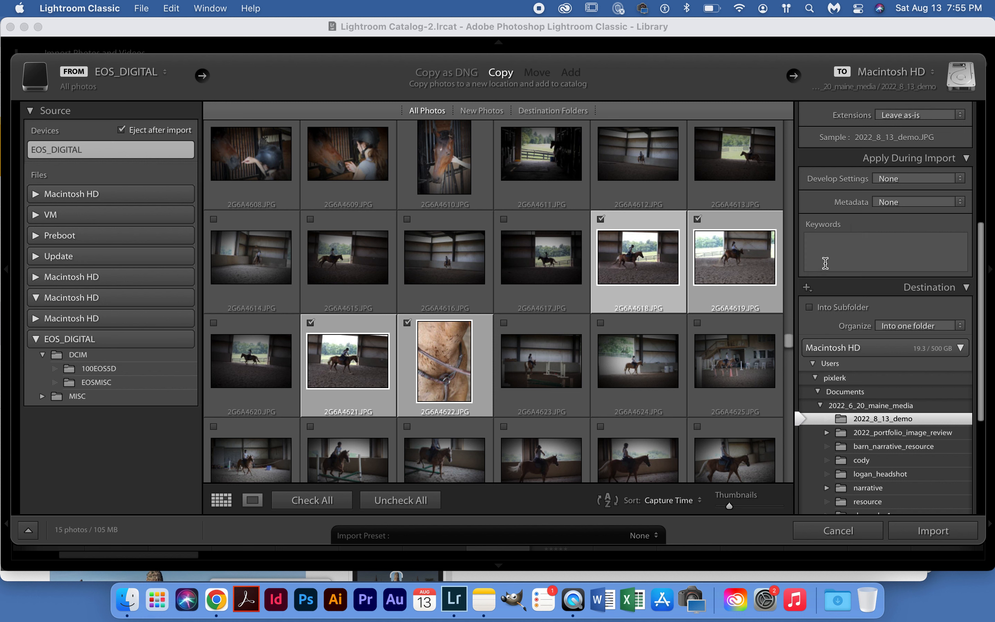
- Set the destination to organize the imported photos into one folder
scroll(874, 322, down, 2)
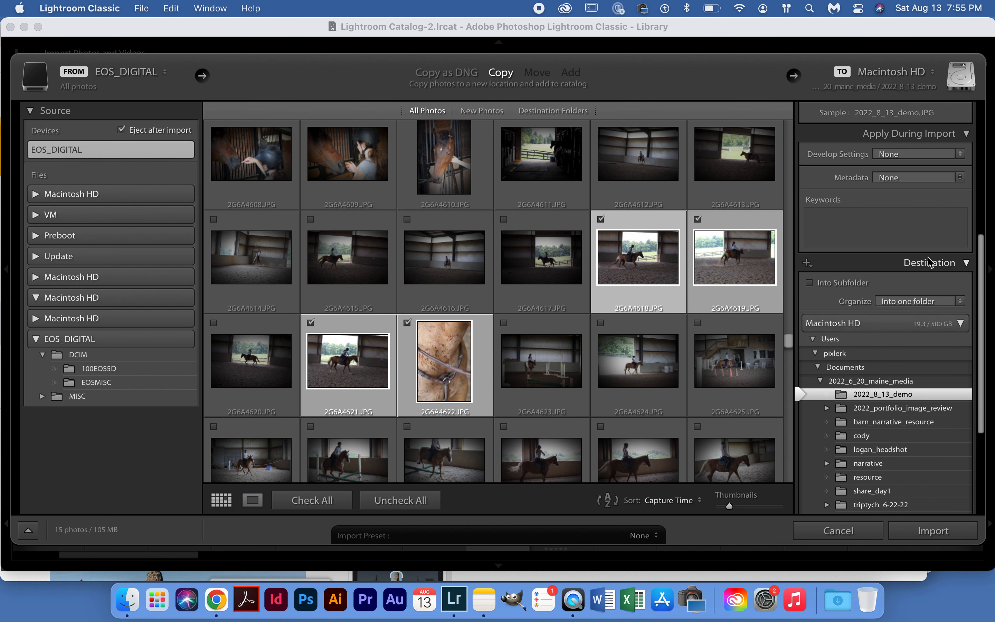
scroll(930, 272, down, 1)
scroll(930, 273, down, 2)
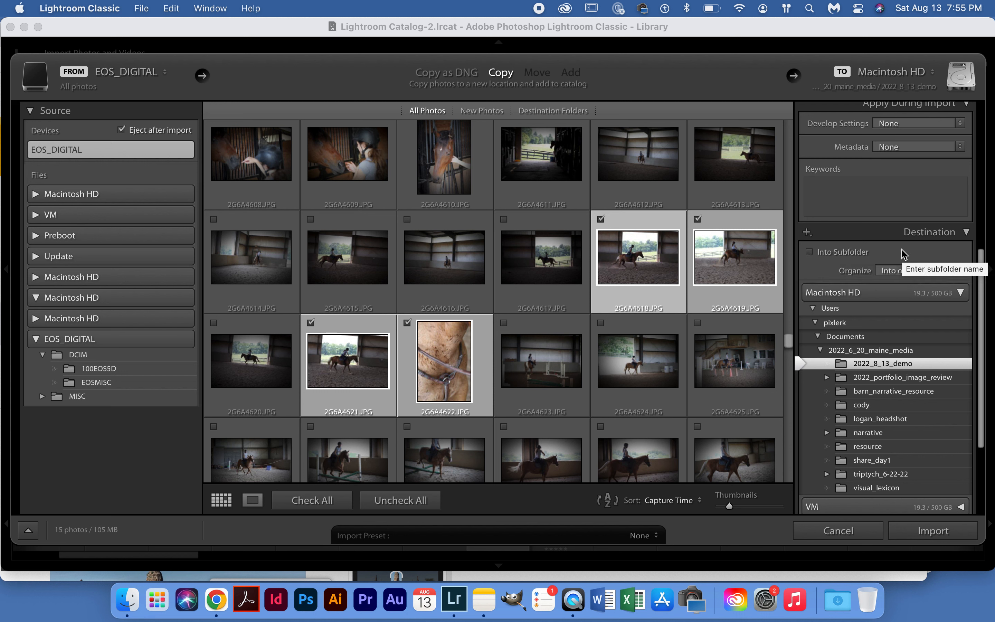
click(911, 270)
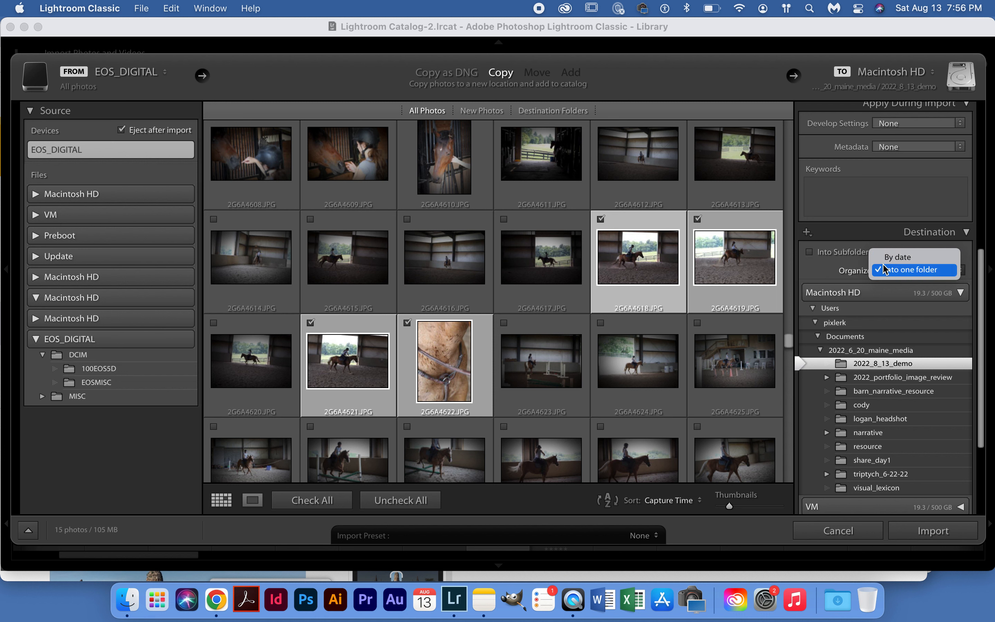
click(884, 265)
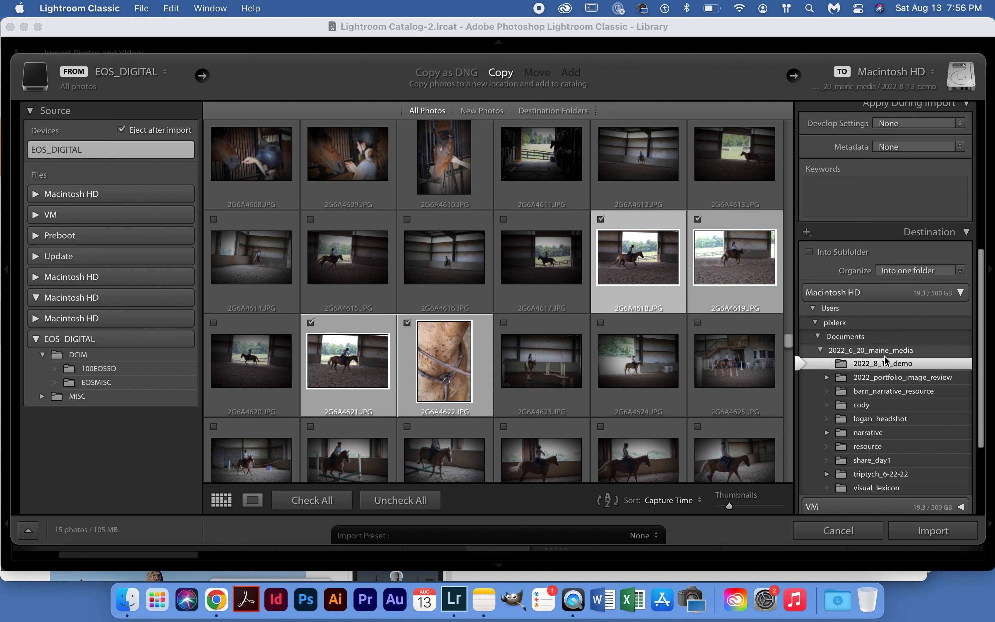
- Import the marked photos from the card into the 2022_8_13_demo folder
scroll(885, 355, down, 2)
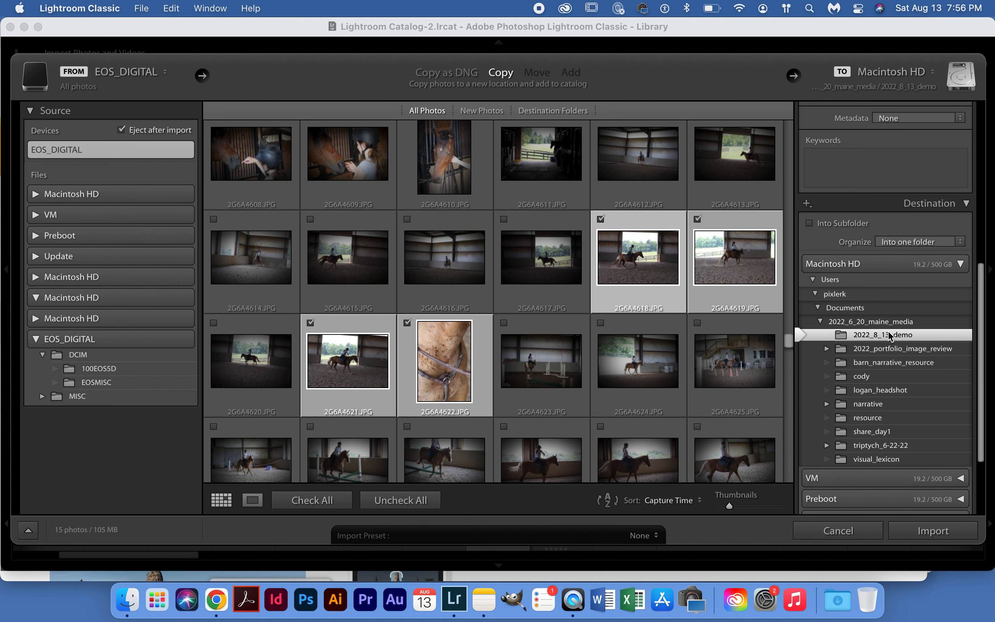
scroll(885, 340, down, 5)
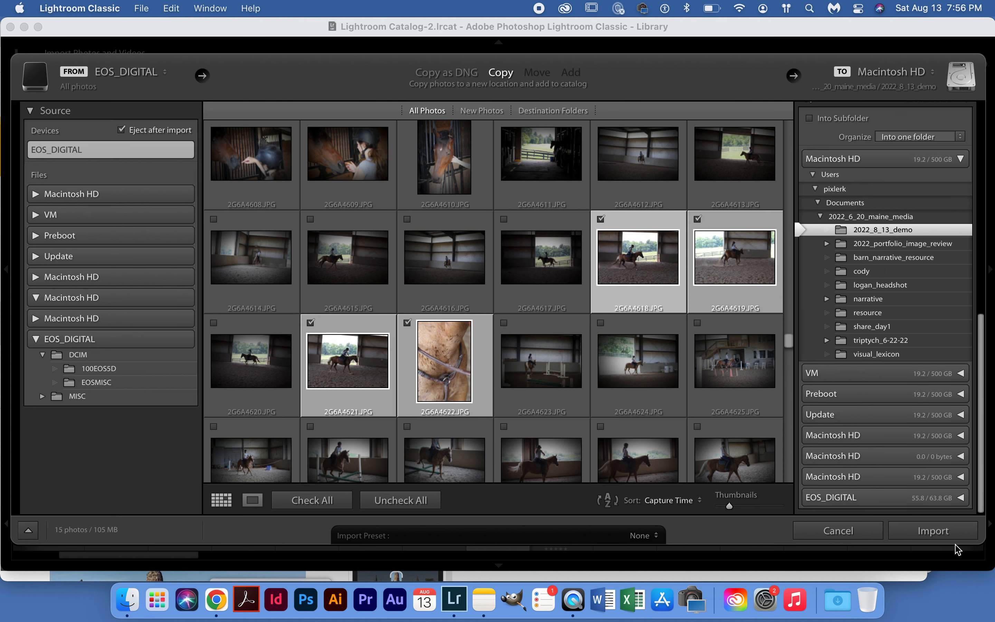
click(955, 529)
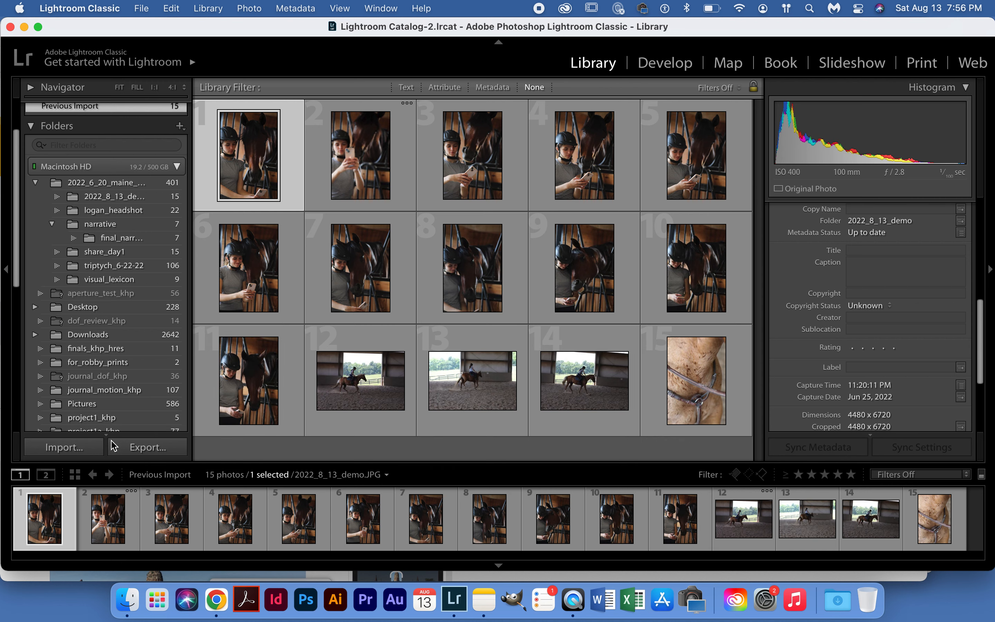
- Review the import window's settings without importing anything, and show the photos of the 2022_8_13_demo folder in the catalog
click(86, 449)
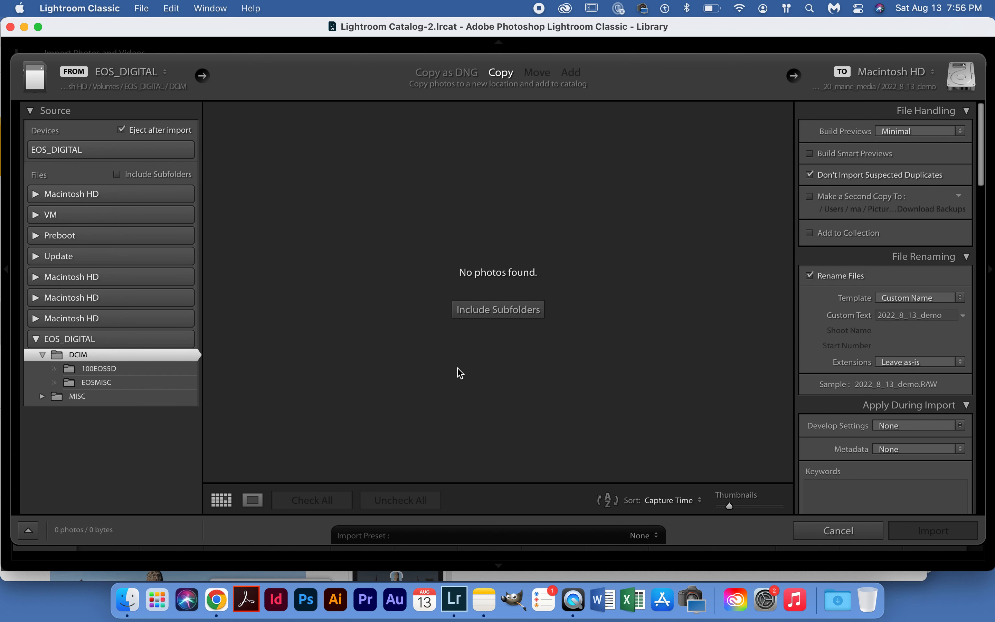
click(839, 531)
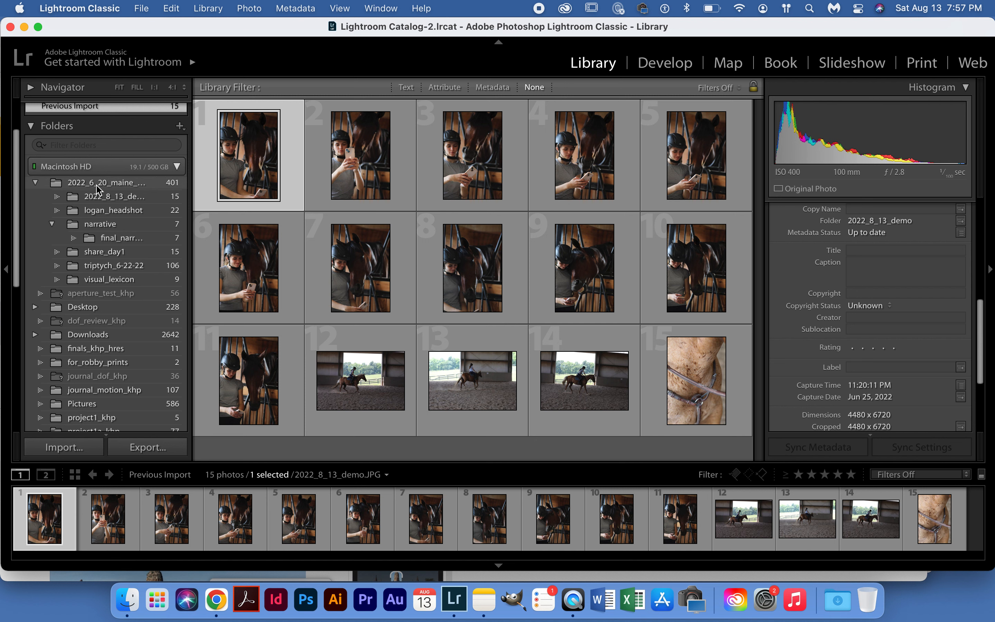
click(95, 201)
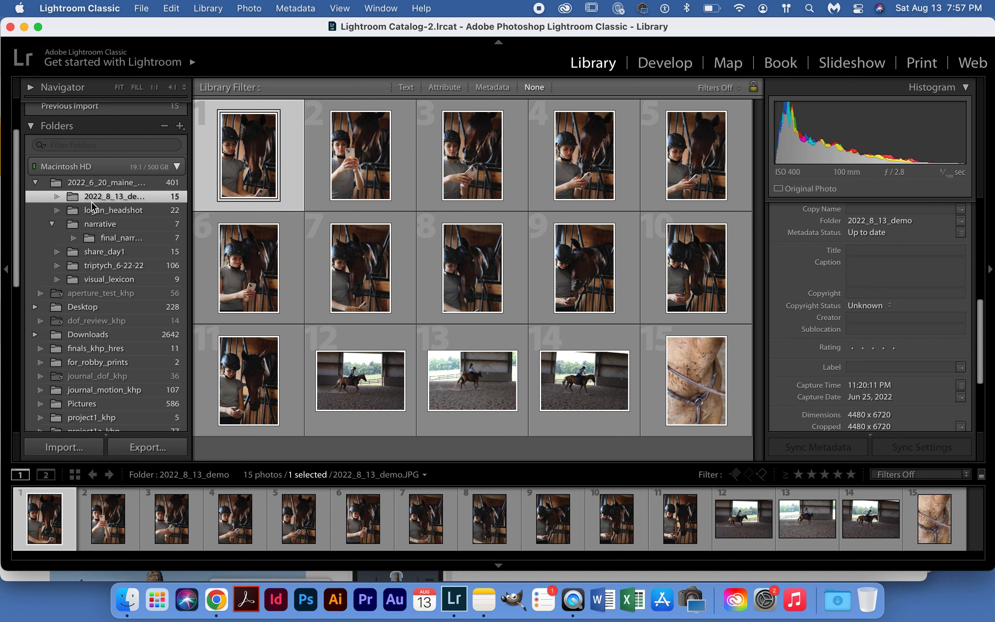
- Switch to Finder, check the copied files in the 2022_8_13_demo folder within the Maine media folder in Documents, and close the window
click(128, 600)
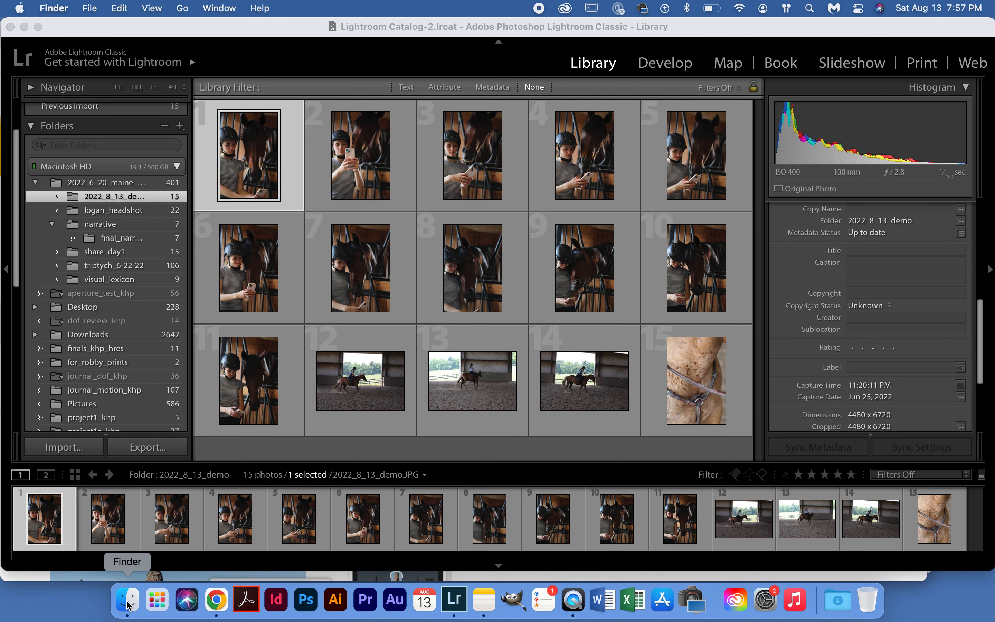
click(254, 206)
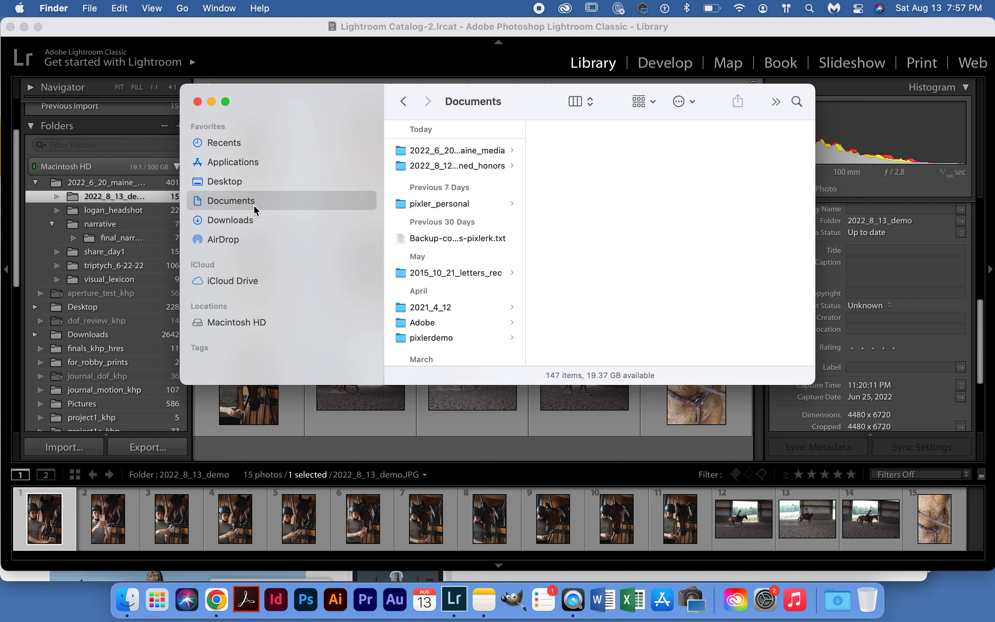
click(479, 151)
click(591, 150)
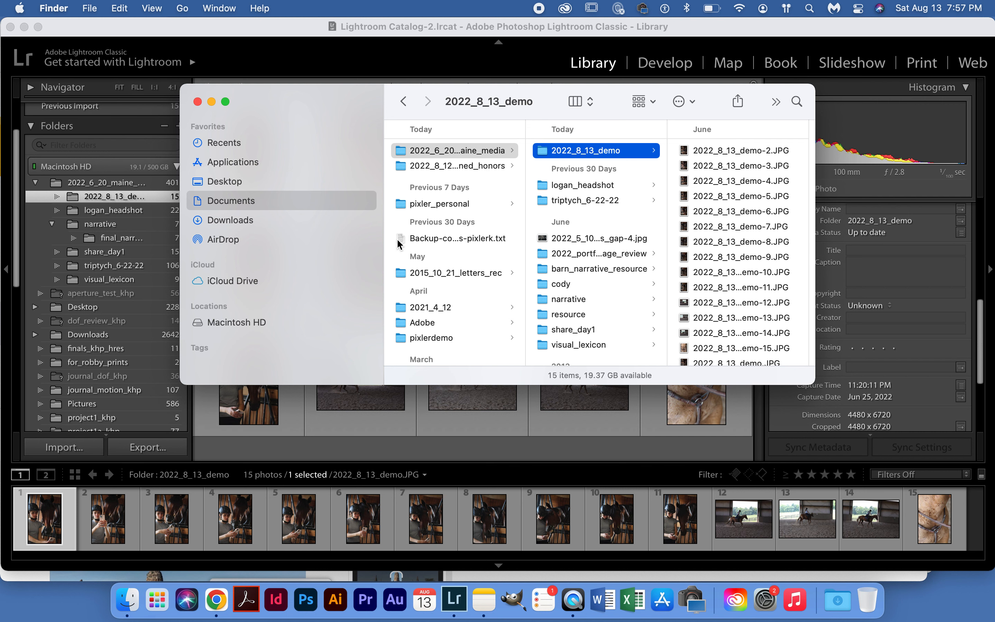
click(199, 102)
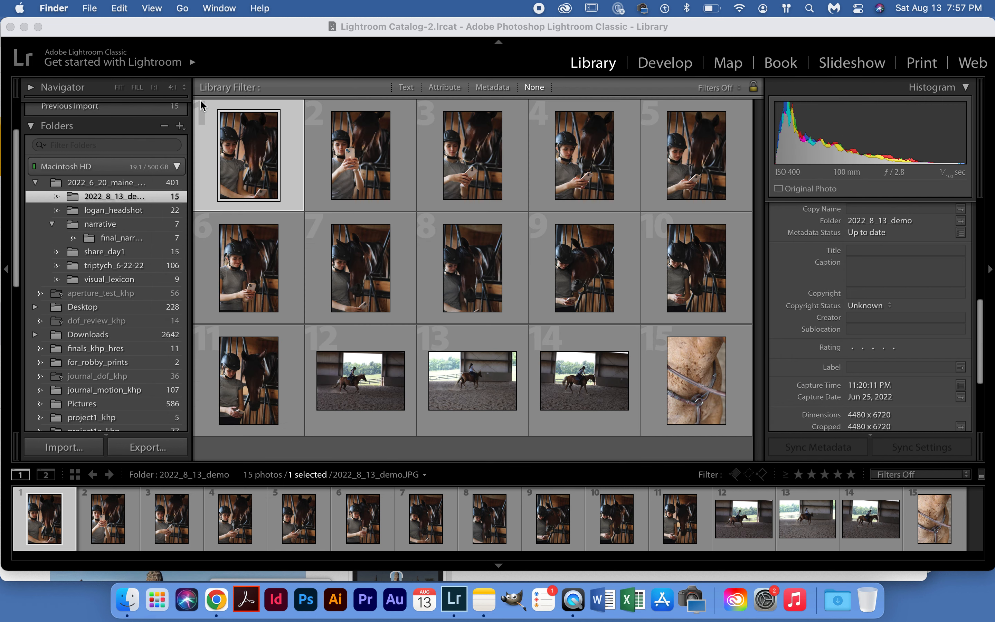